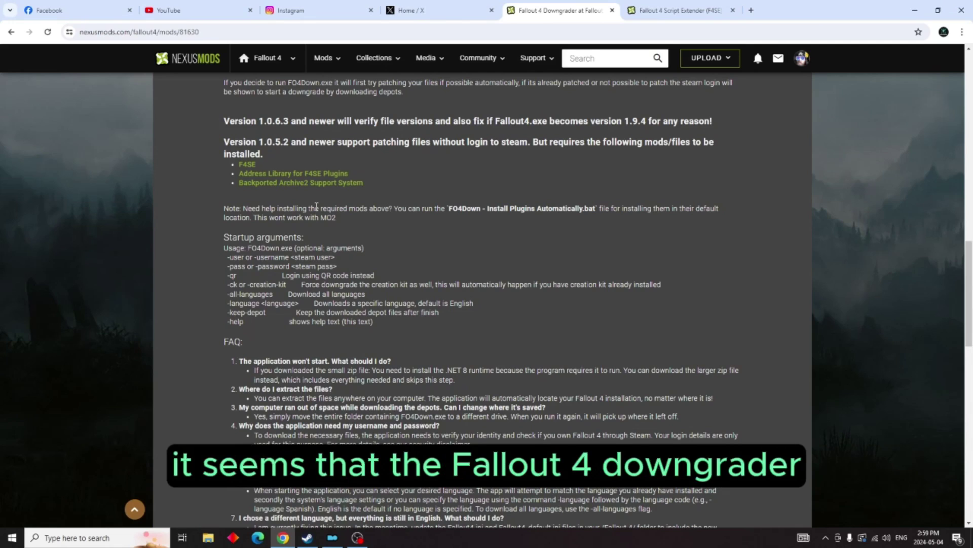
# Examine the Fallout 4 Downgrader page's overview, downgrade methods and list of required mods.
pyautogui.scroll(12, 283, 195)
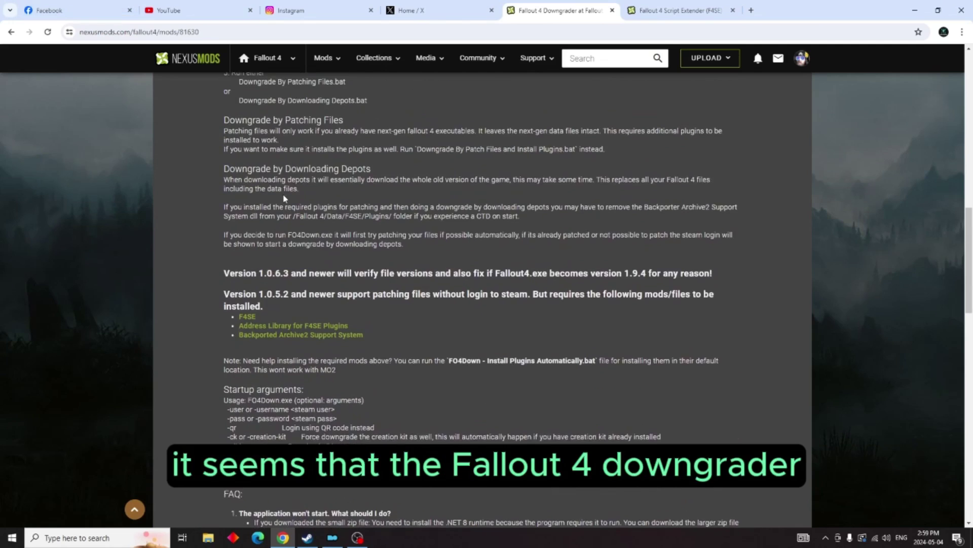
pyautogui.scroll(7, 284, 197)
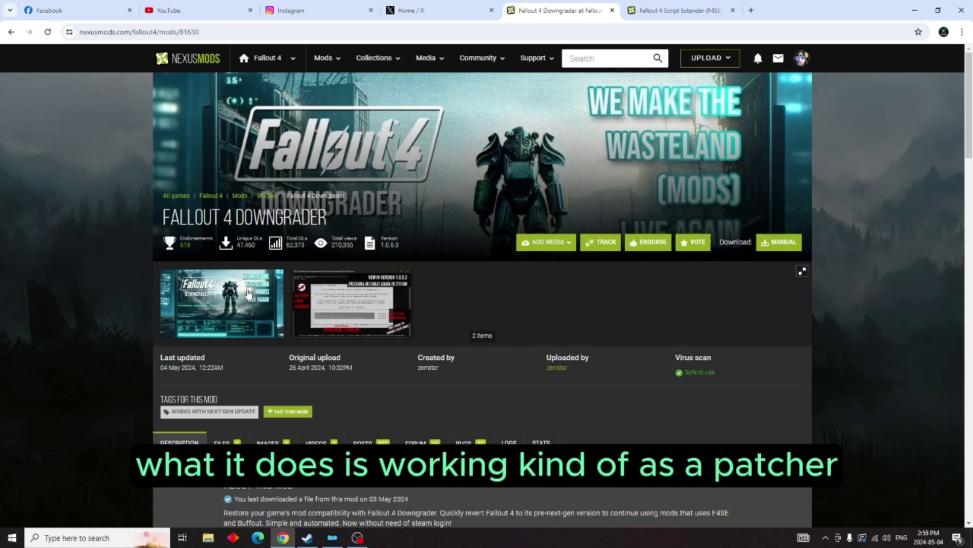
pyautogui.scroll(-2, 219, 283)
pyautogui.scroll(-15, 183, 282)
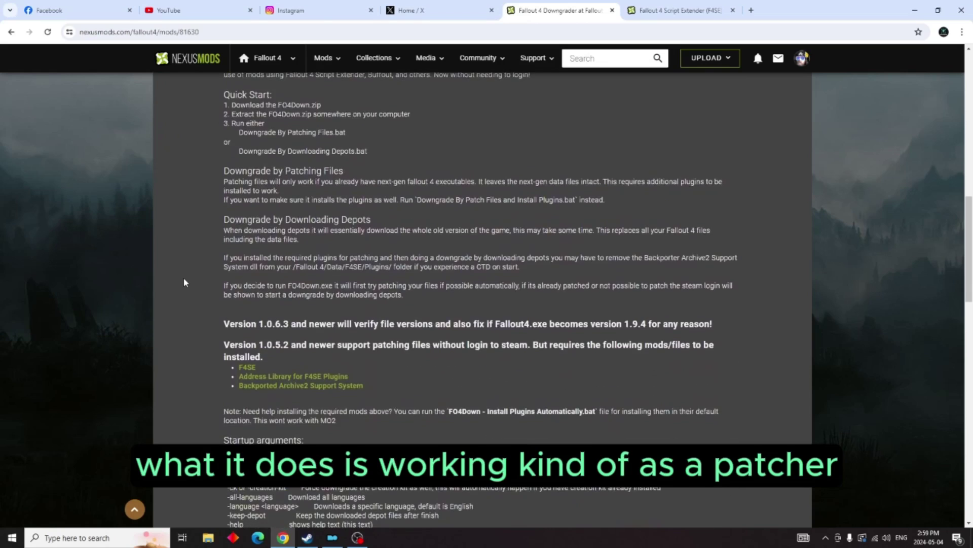
pyautogui.scroll(4, 184, 281)
pyautogui.scroll(-5, 183, 282)
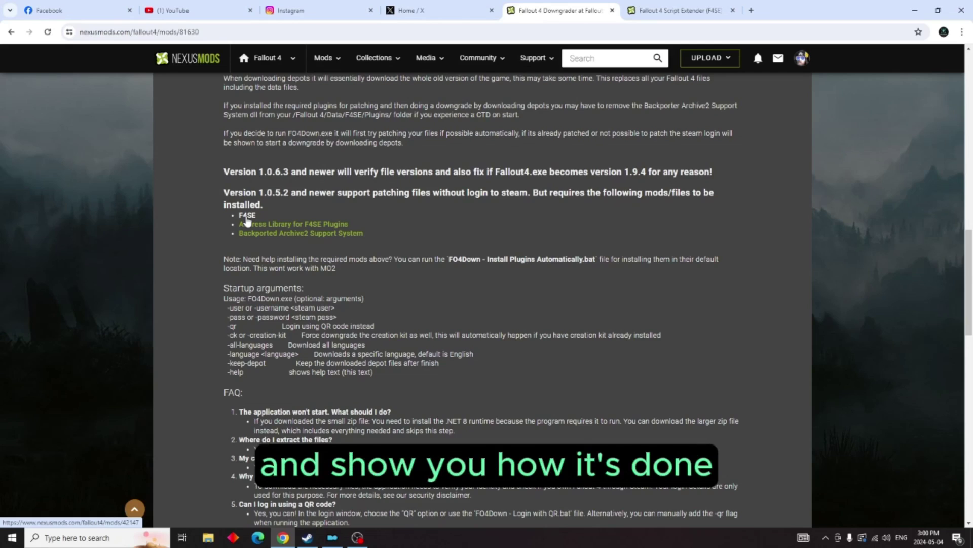
# Look over the installed mods and downloads in Mod Organizer, repositioning its window, and return to the browser.
pyautogui.click(332, 537)
pyautogui.moveTo(422, 51); pyautogui.dragTo(309, 101)
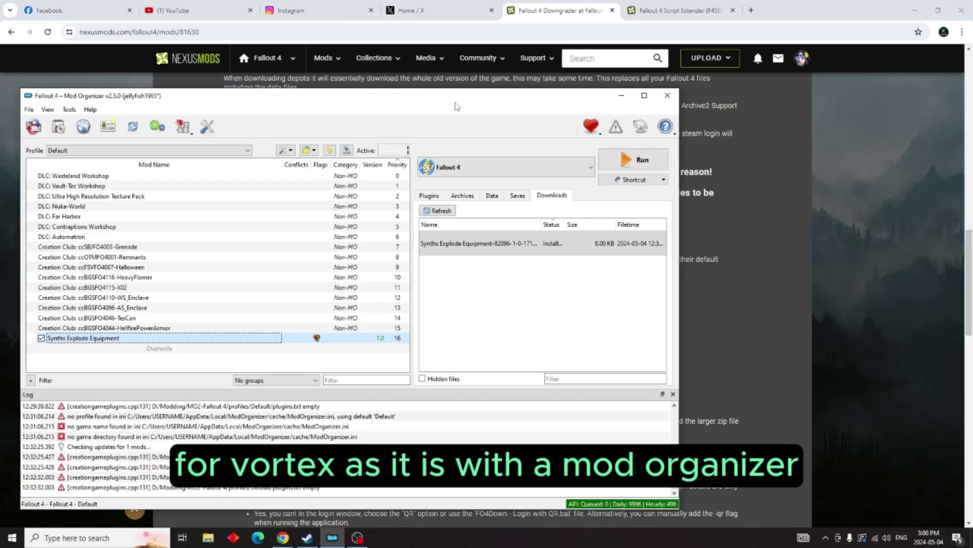
pyautogui.click(788, 239)
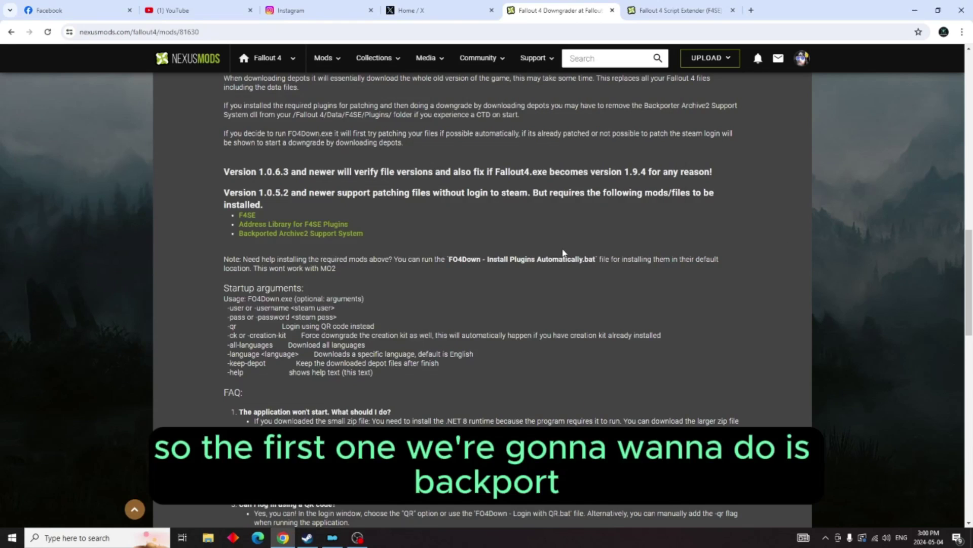
# Open the required Backported Archive2 Support System mod and download BackportedBA2Support-1_0 through the mod manager.
pyautogui.click(327, 235)
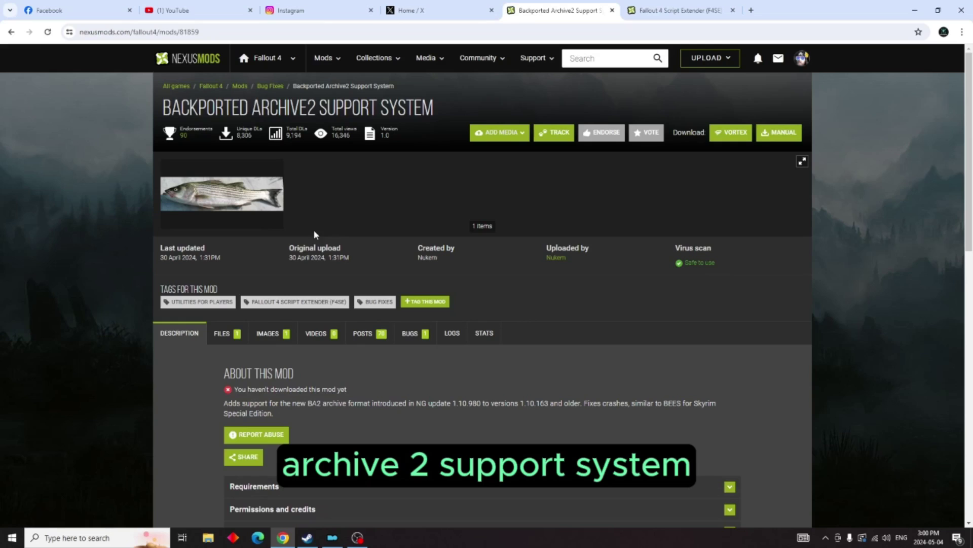
pyautogui.scroll(-2, 338, 222)
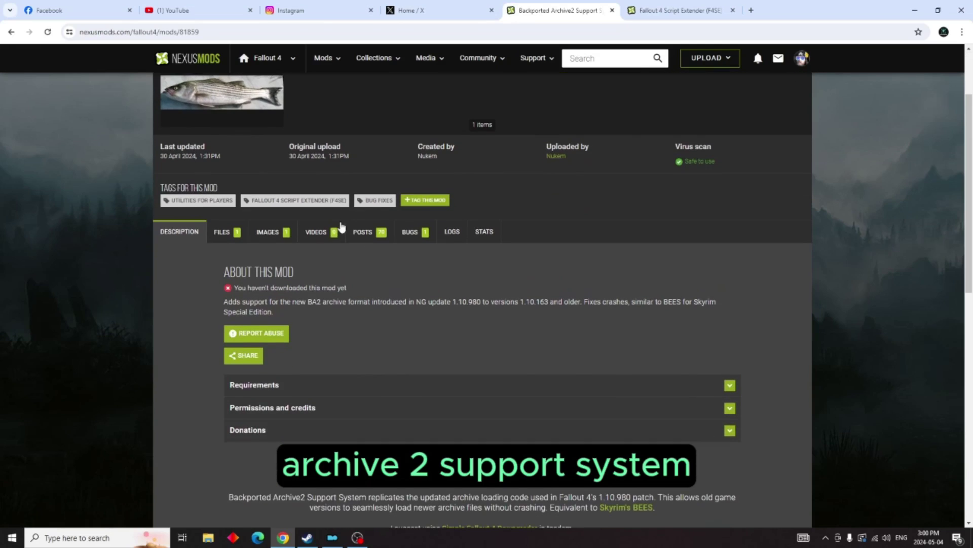
pyautogui.click(224, 234)
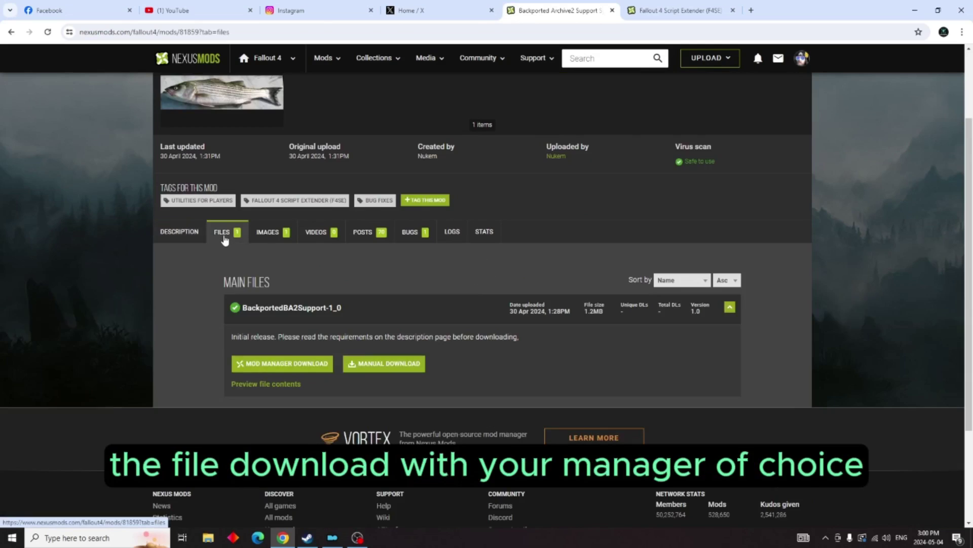
pyautogui.click(272, 369)
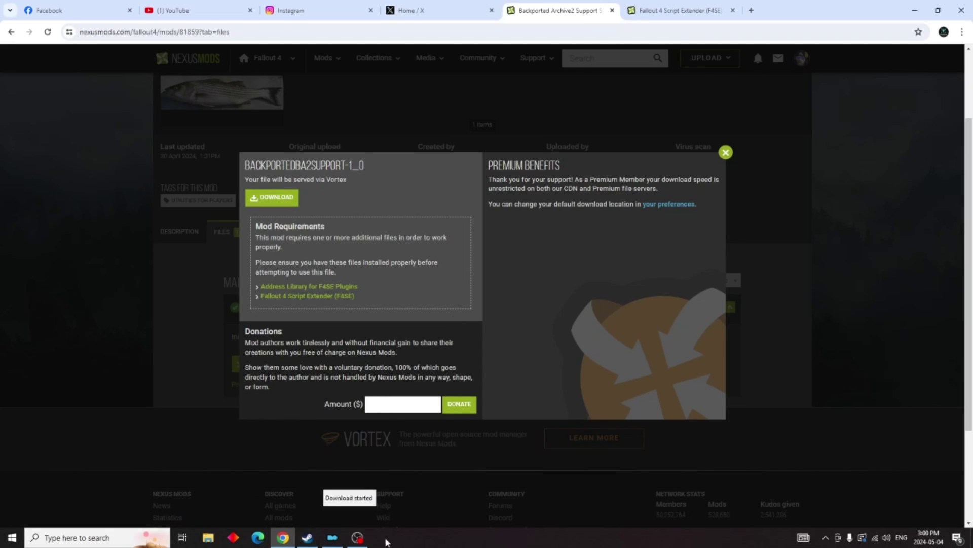
# Switch to Mod Organizer, install the downloaded Backported Archive2 Support System without setting a category, and enable it.
pyautogui.click(331, 538)
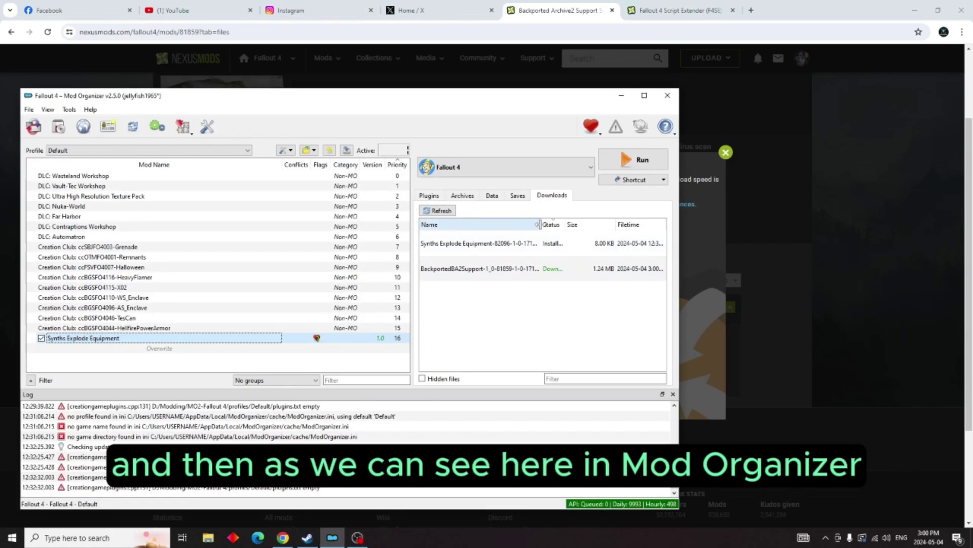
pyautogui.moveTo(539, 225); pyautogui.dragTo(544, 225)
pyautogui.doubleClick(558, 272)
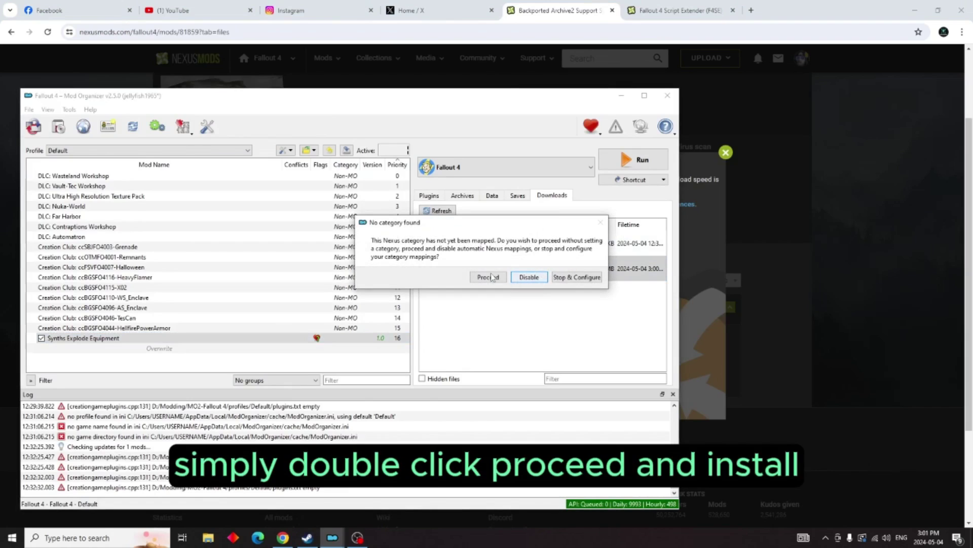
pyautogui.click(489, 278)
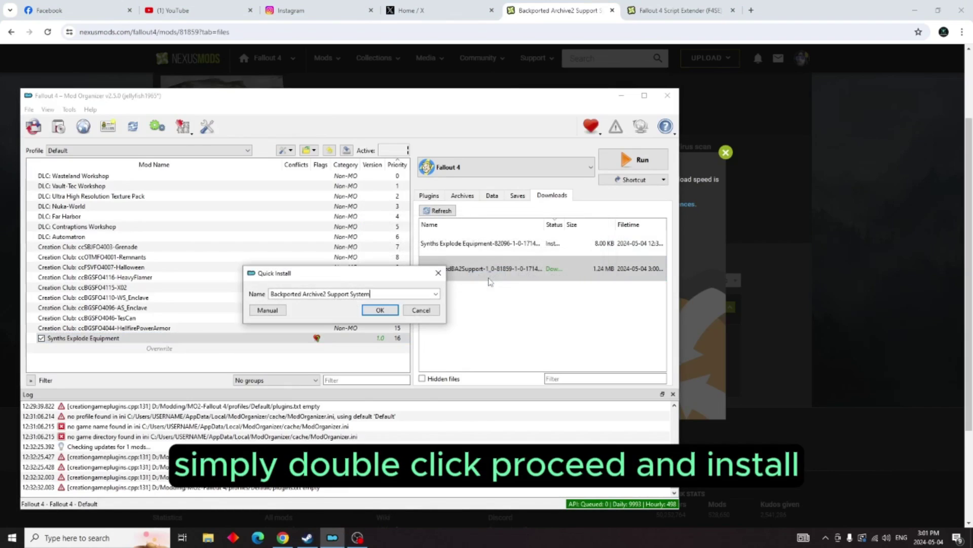
pyautogui.click(386, 311)
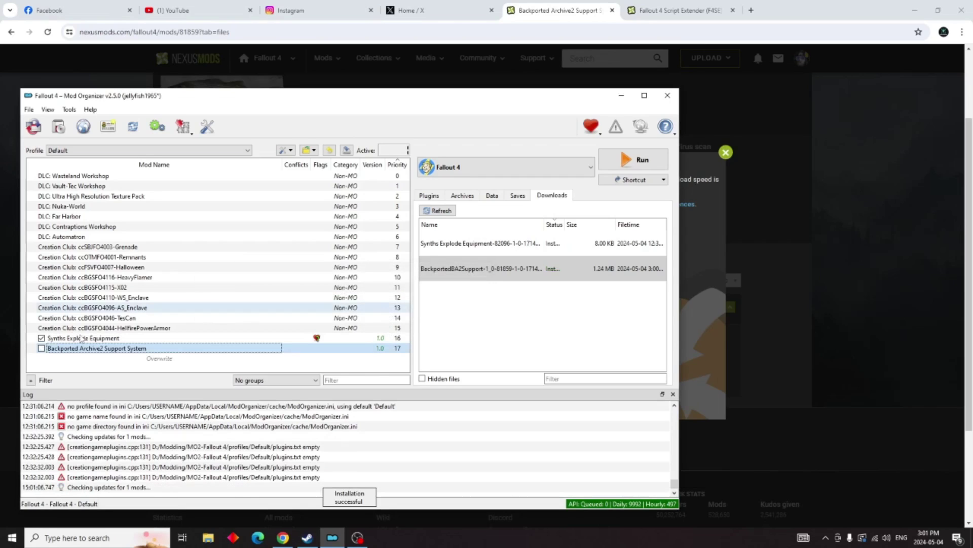
pyautogui.click(41, 348)
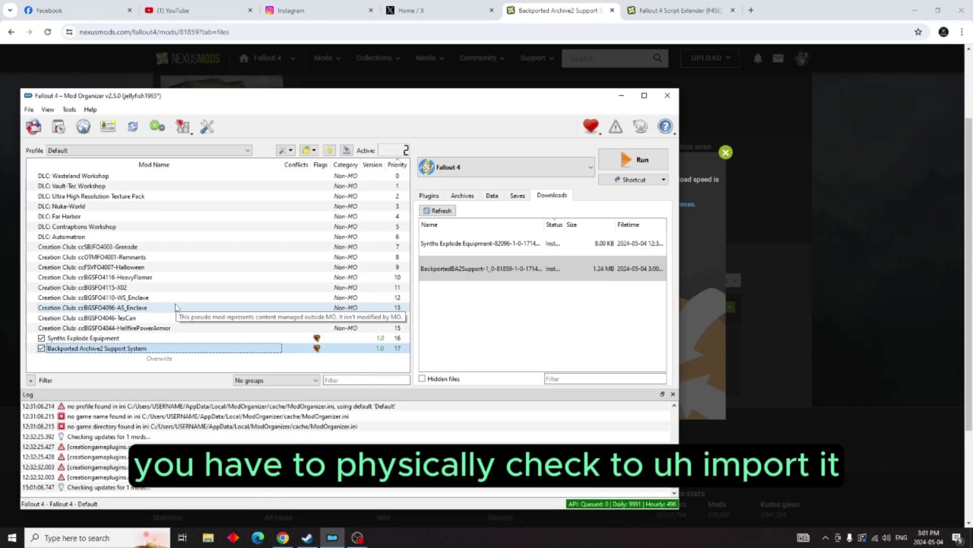
# Switch back to the browser, dismiss the download dialog and return to the Fallout 4 Downgrader page.
pyautogui.click(782, 262)
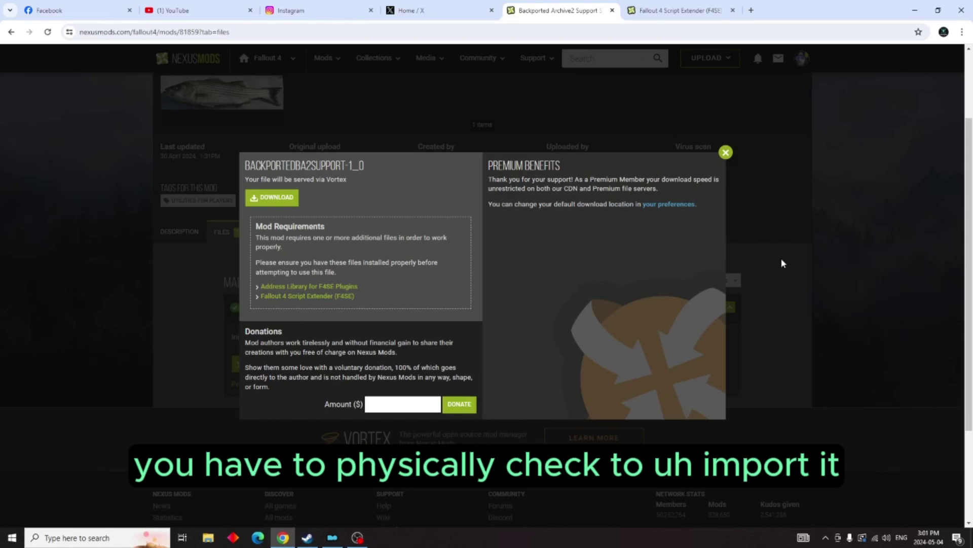
pyautogui.click(726, 153)
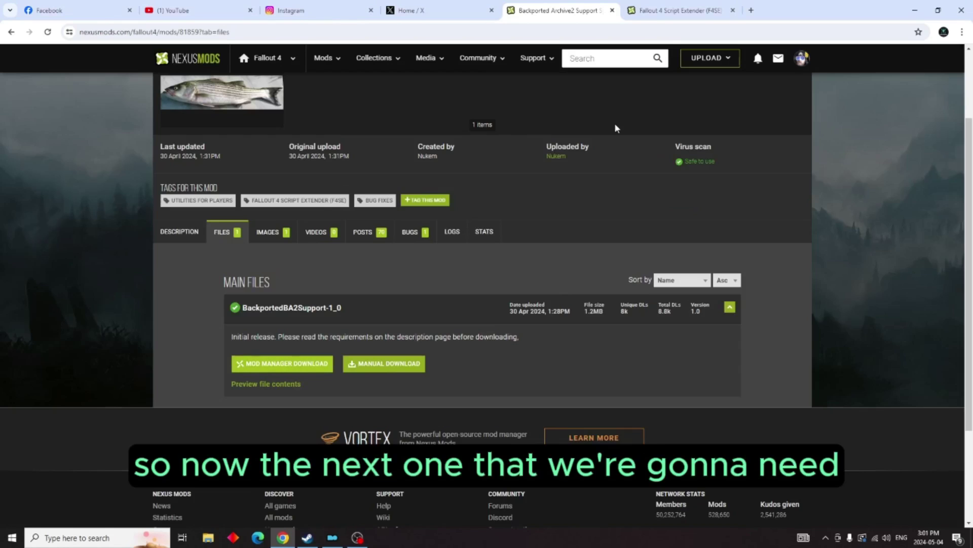
pyautogui.click(11, 32)
pyautogui.click(11, 32)
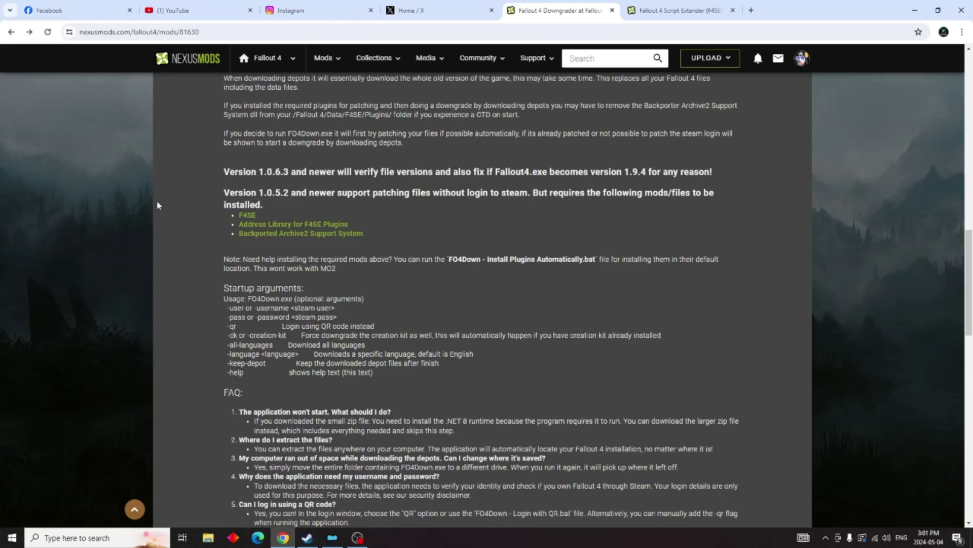
# Open the required Address Library for F4SE Plugins mod and download its optional file version 1.10.163.0 through the mod manager.
pyautogui.click(284, 225)
pyautogui.scroll(-2, 302, 232)
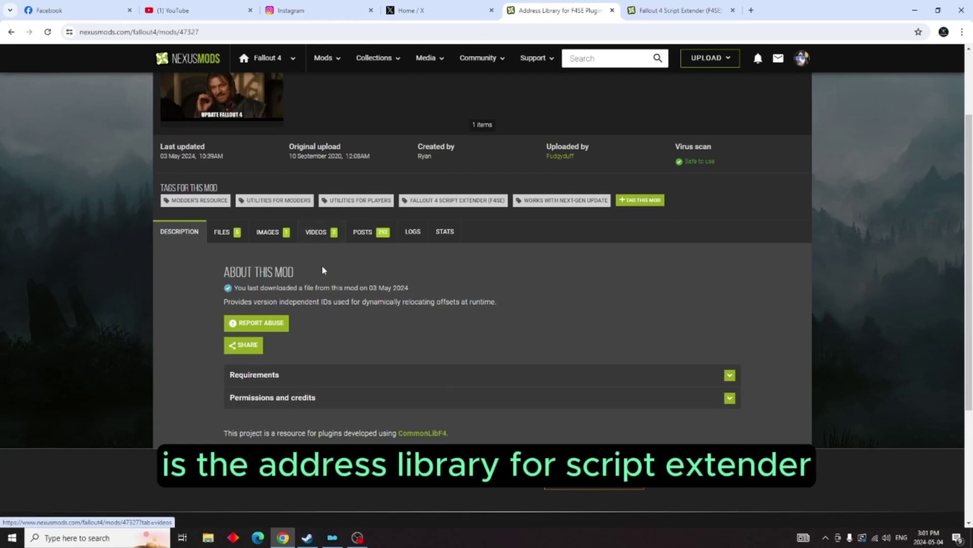
pyautogui.click(226, 236)
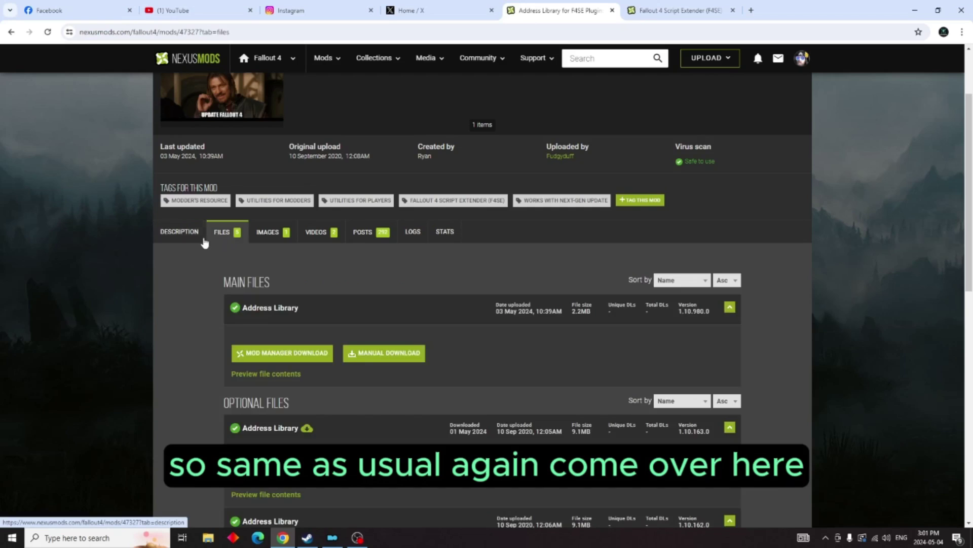
pyautogui.scroll(-2, 202, 239)
pyautogui.scroll(-1, 203, 238)
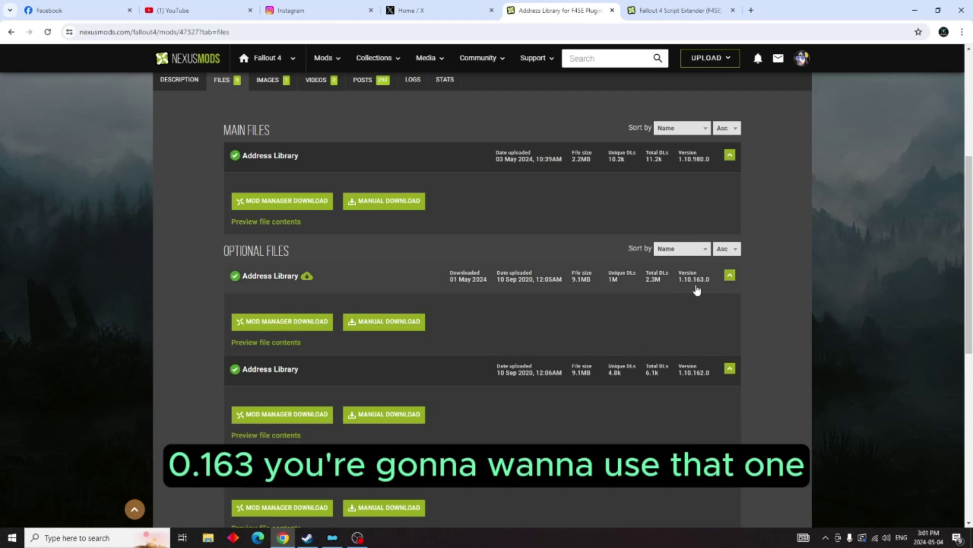
pyautogui.click(320, 330)
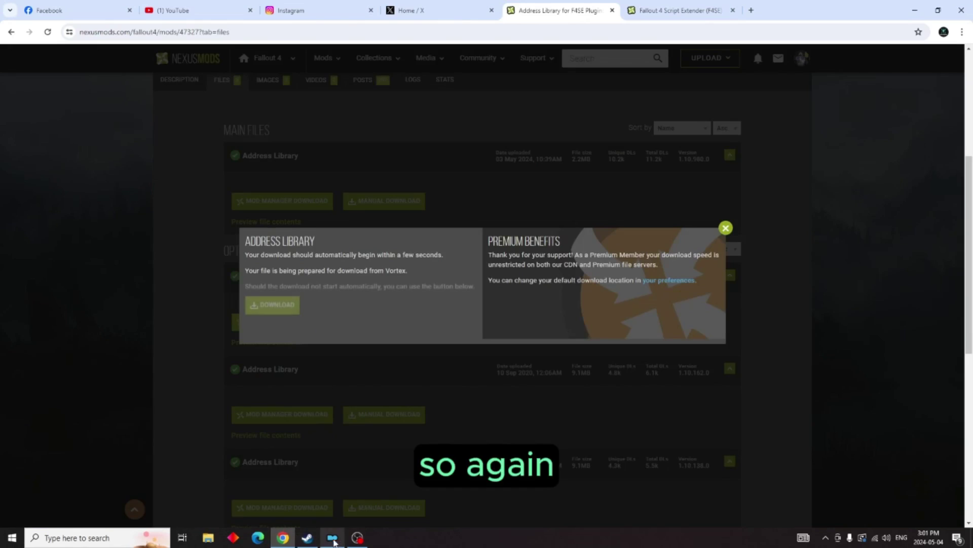
# Switch to Mod Organizer, install the downloaded Address Library for F4SE Plugins without setting a category, and minimize the window.
pyautogui.click(332, 538)
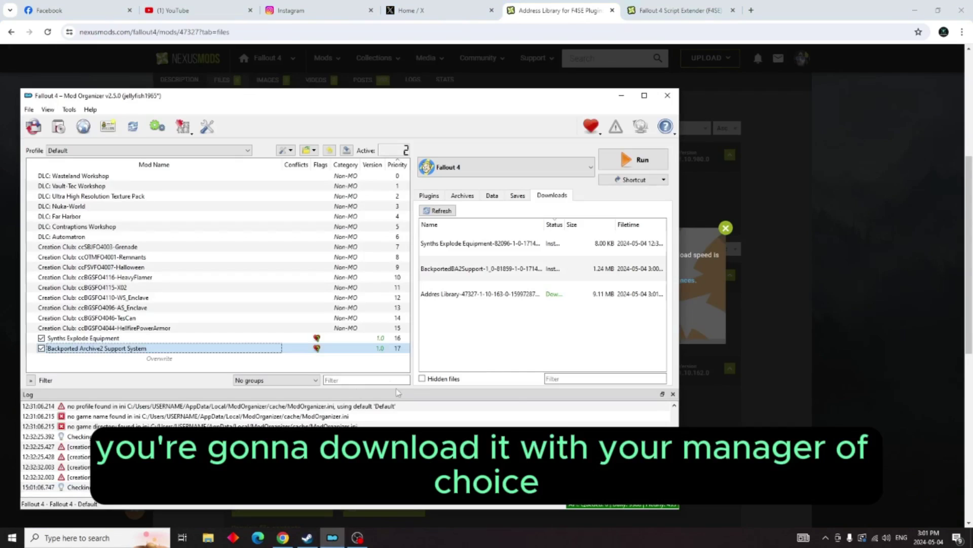
pyautogui.doubleClick(542, 296)
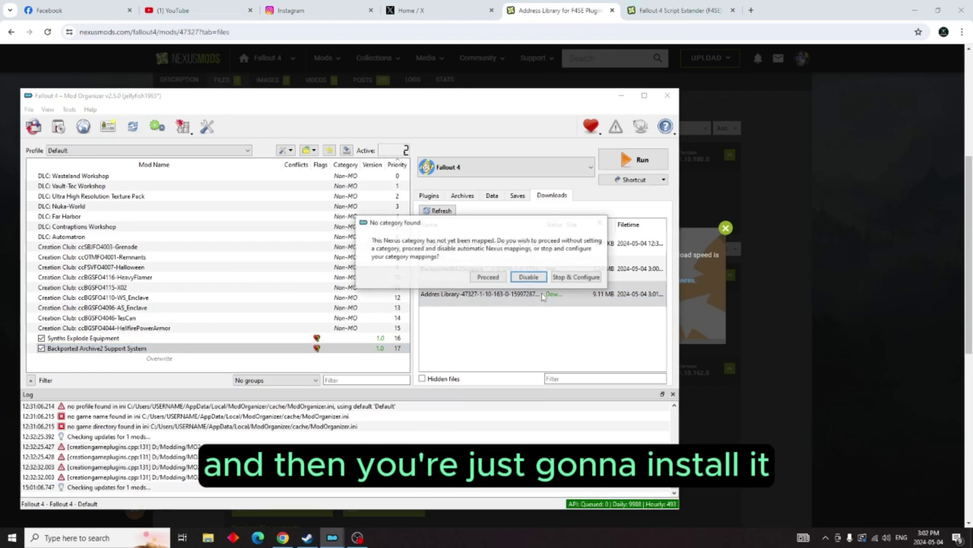
pyautogui.click(489, 278)
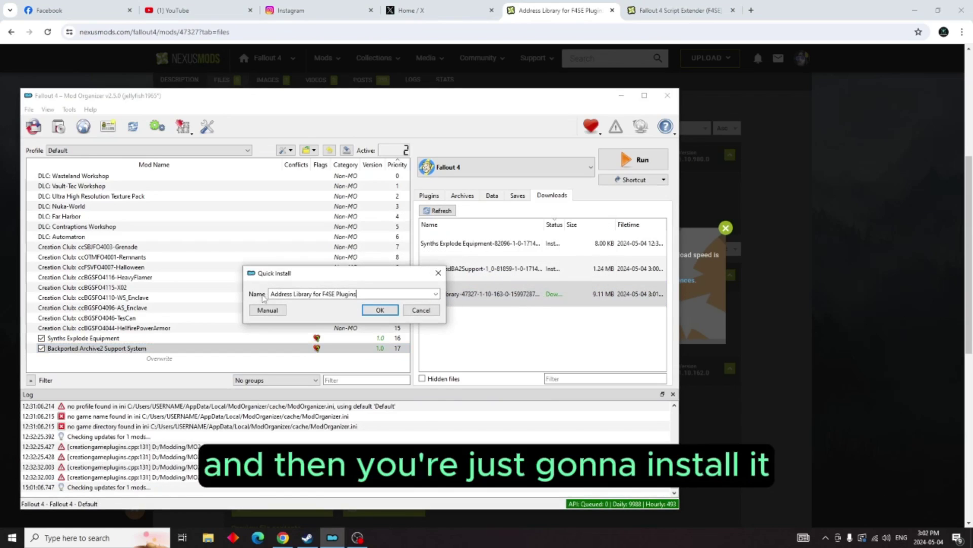
pyautogui.click(380, 310)
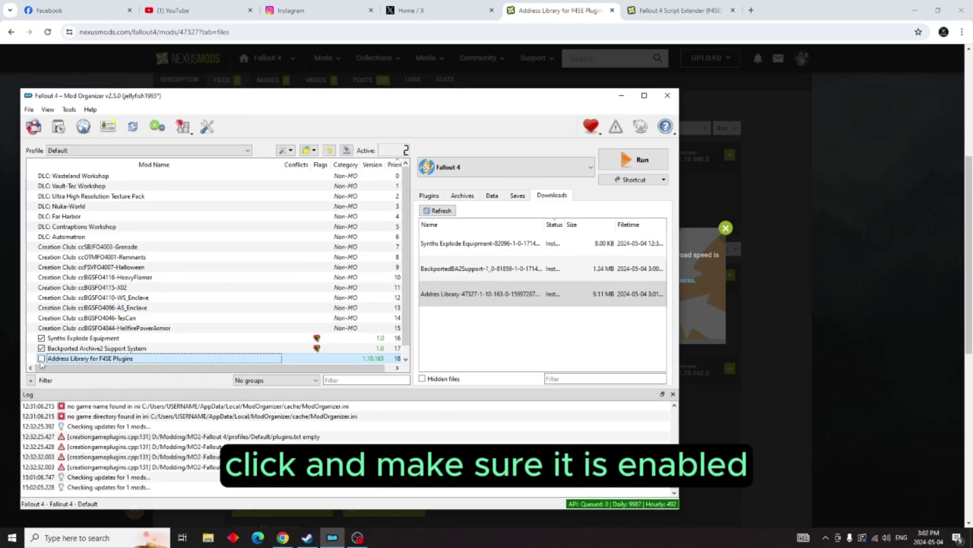
pyautogui.click(621, 95)
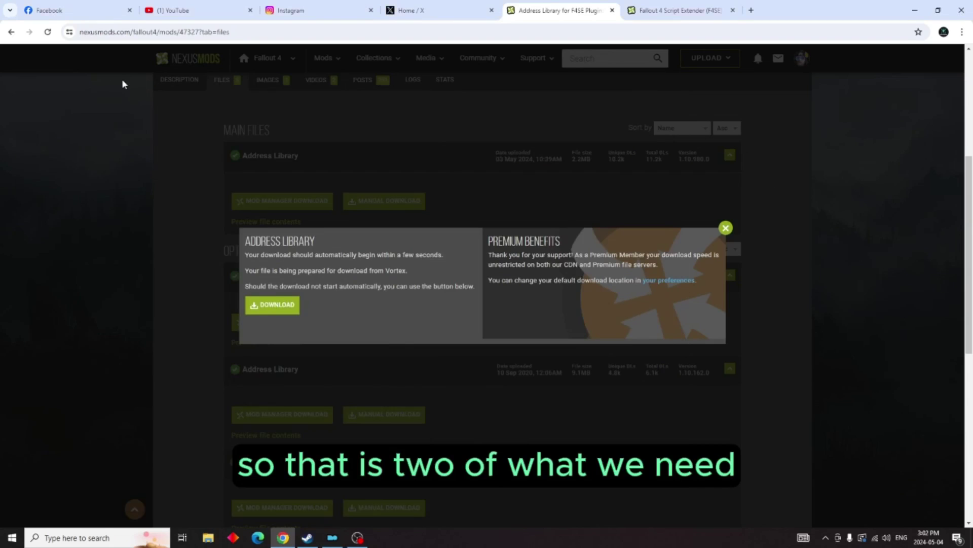
# Return to the Fallout 4 Downgrader page and open the file list of the required F4SE mod.
pyautogui.click(12, 32)
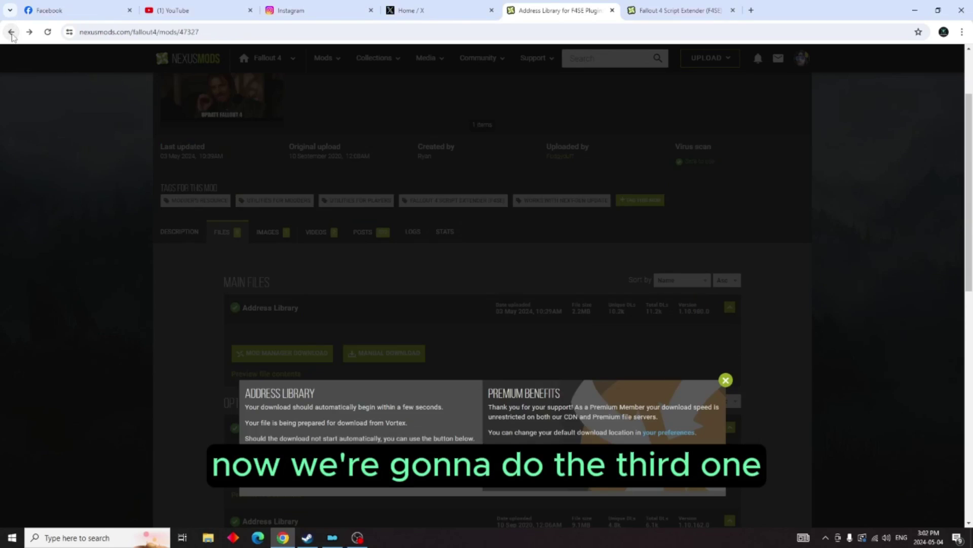
pyautogui.click(11, 32)
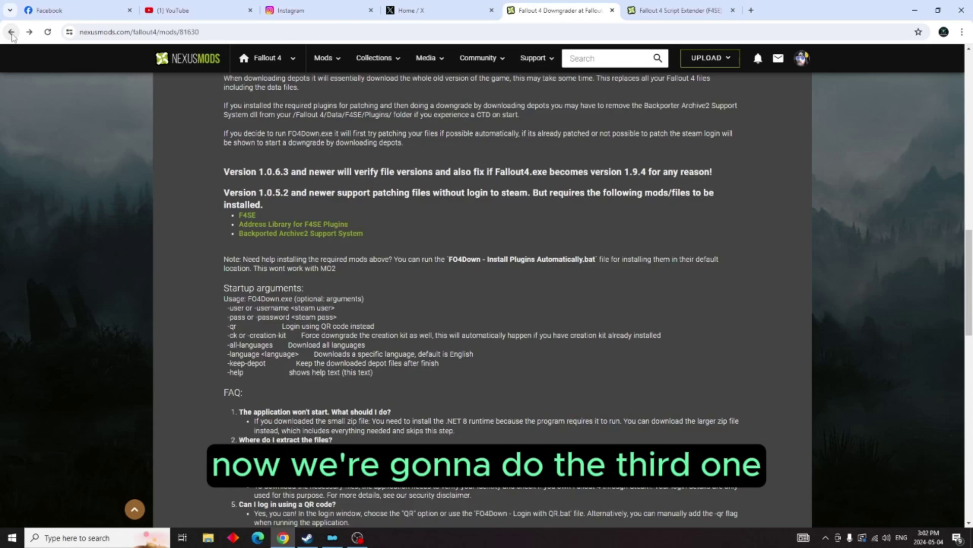
pyautogui.click(250, 217)
pyautogui.scroll(-4, 346, 247)
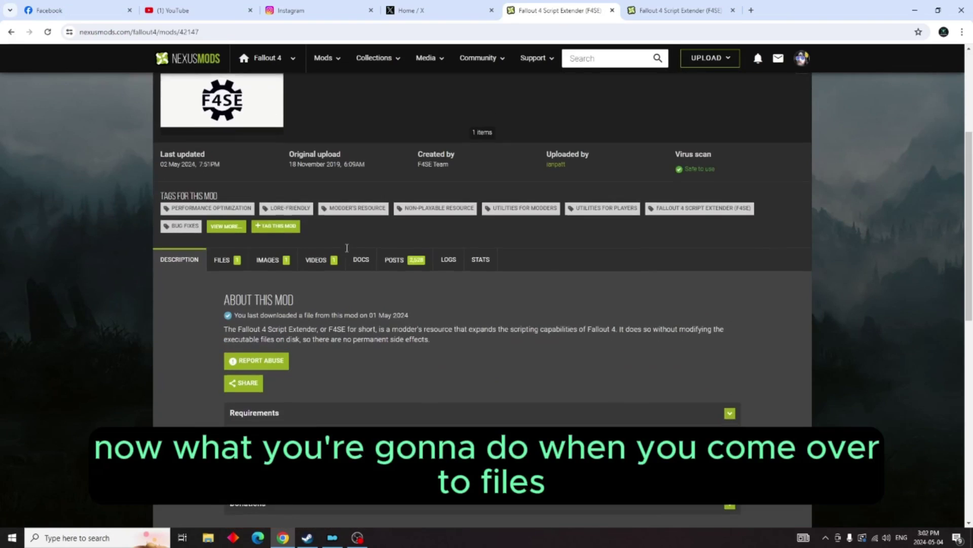
pyautogui.scroll(-2, 346, 247)
pyautogui.click(226, 161)
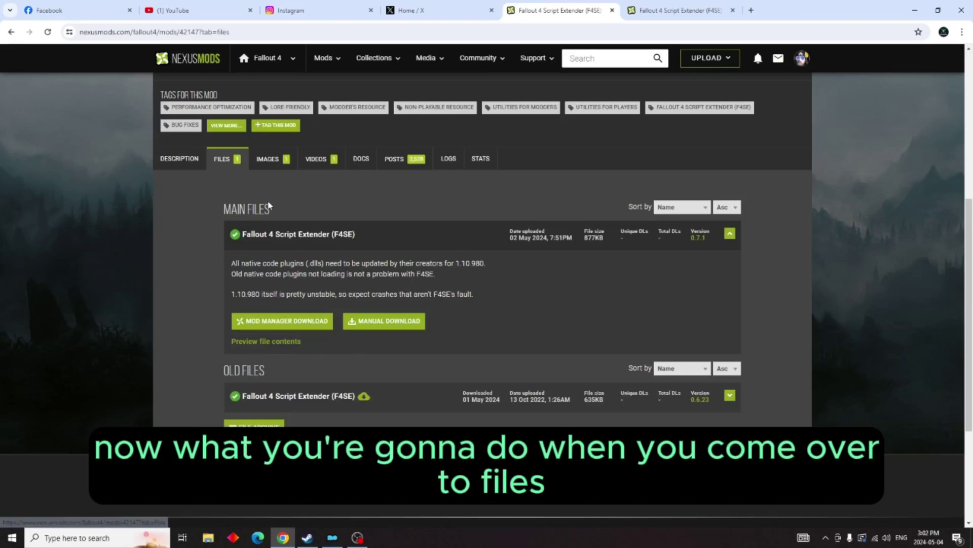
# Manually download the old Fallout 4 Script Extender (F4SE) file version 0.6.23 and close the download dialog.
pyautogui.scroll(-2, 269, 206)
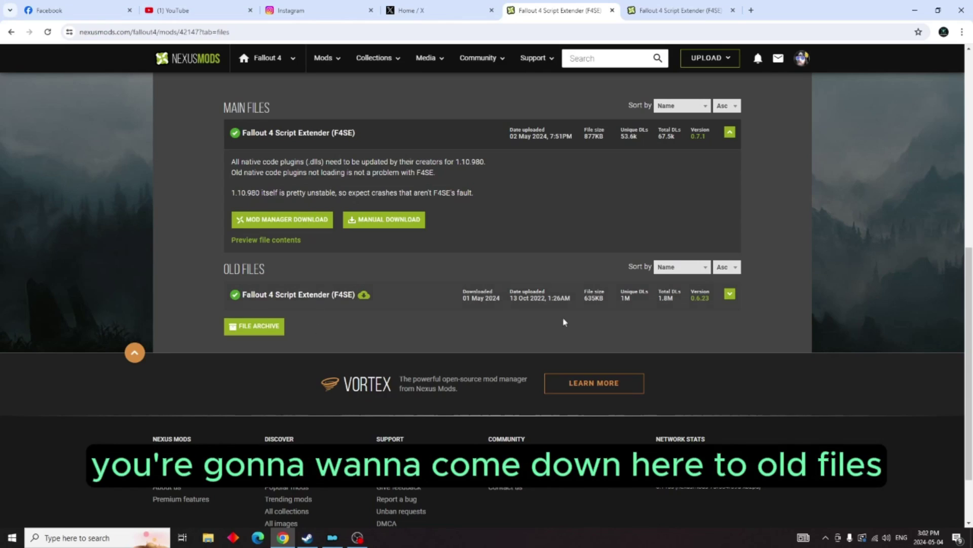
pyautogui.click(729, 294)
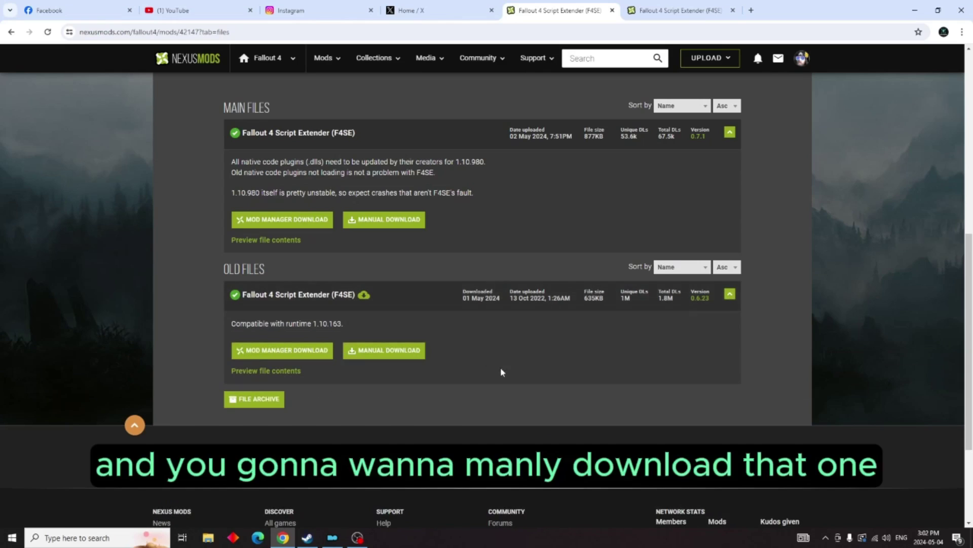
pyautogui.click(410, 355)
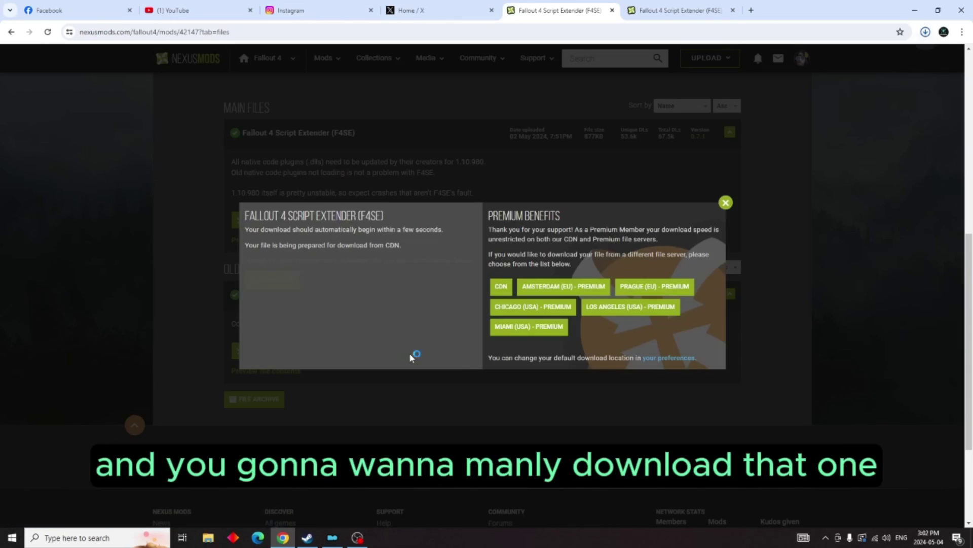
pyautogui.click(726, 203)
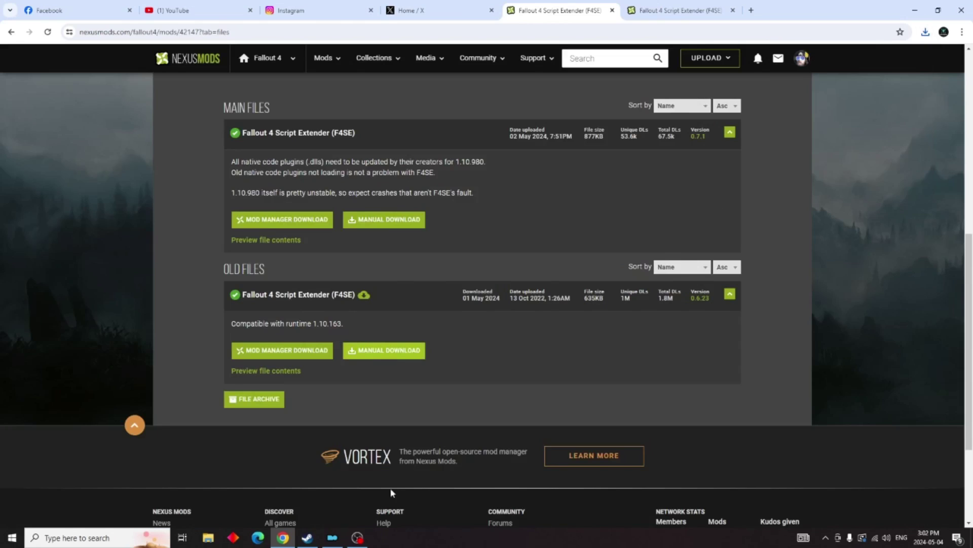
# Open the folder DATA (D:) > SteamLibrary > steamapps > common > Fallout 4 in File Explorer and turn on file name extensions.
pyautogui.click(208, 538)
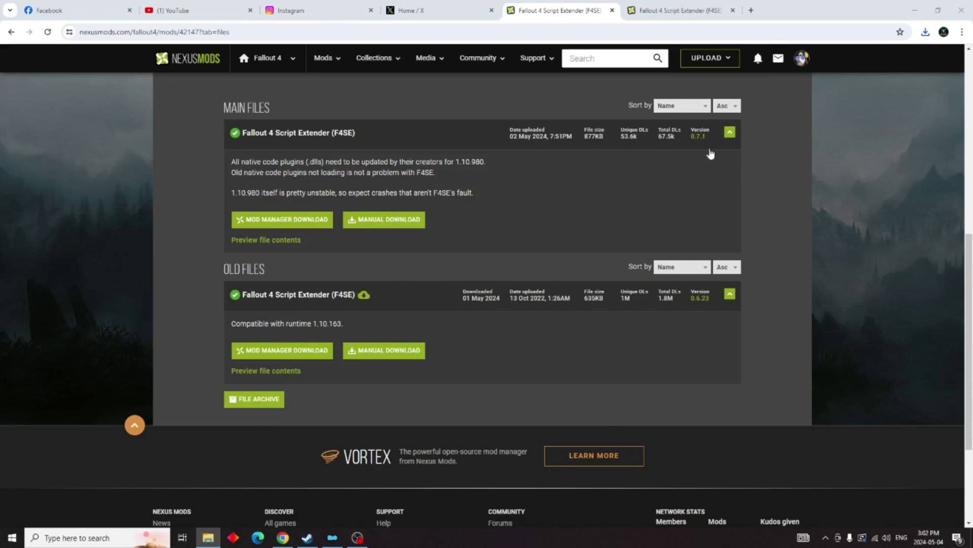
pyautogui.moveTo(899, 87); pyautogui.dragTo(333, 55)
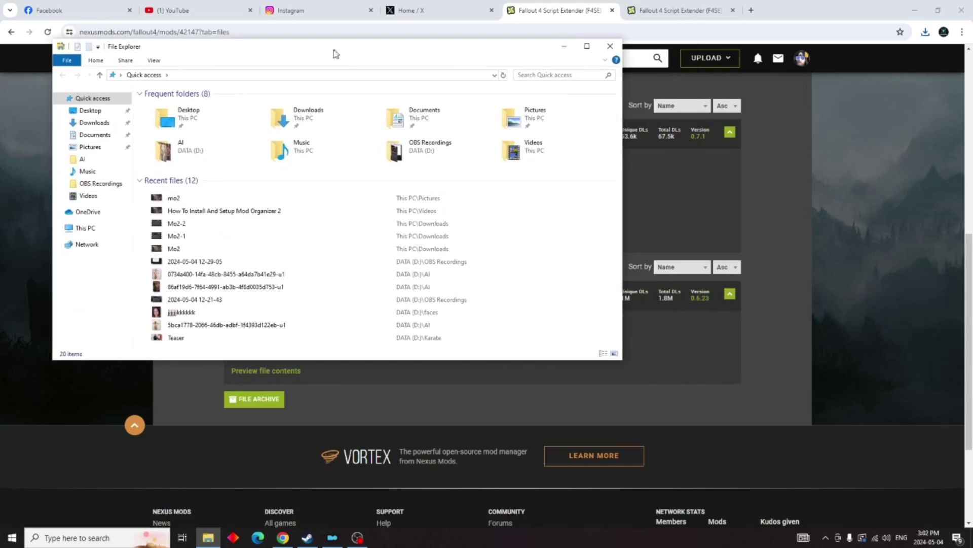
pyautogui.click(84, 233)
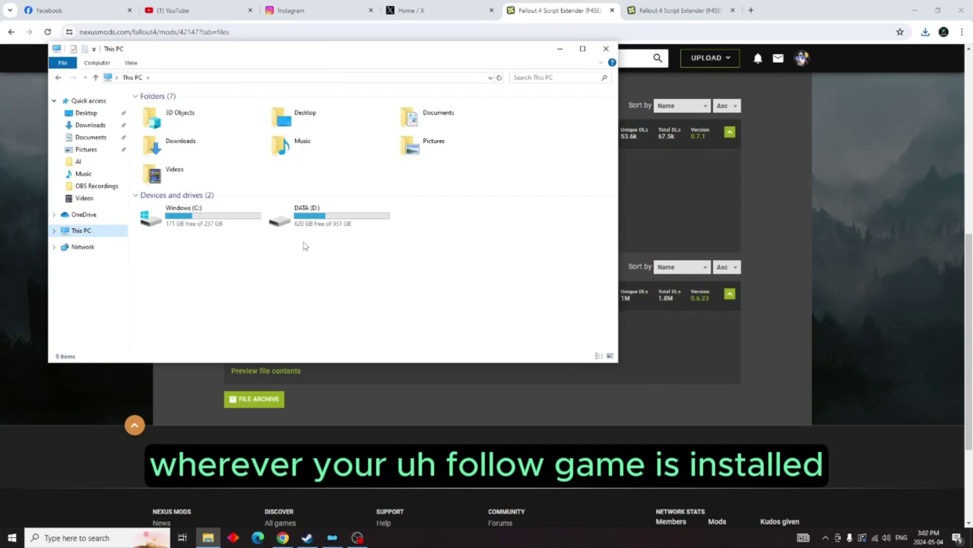
pyautogui.click(336, 214)
pyautogui.doubleClick(337, 214)
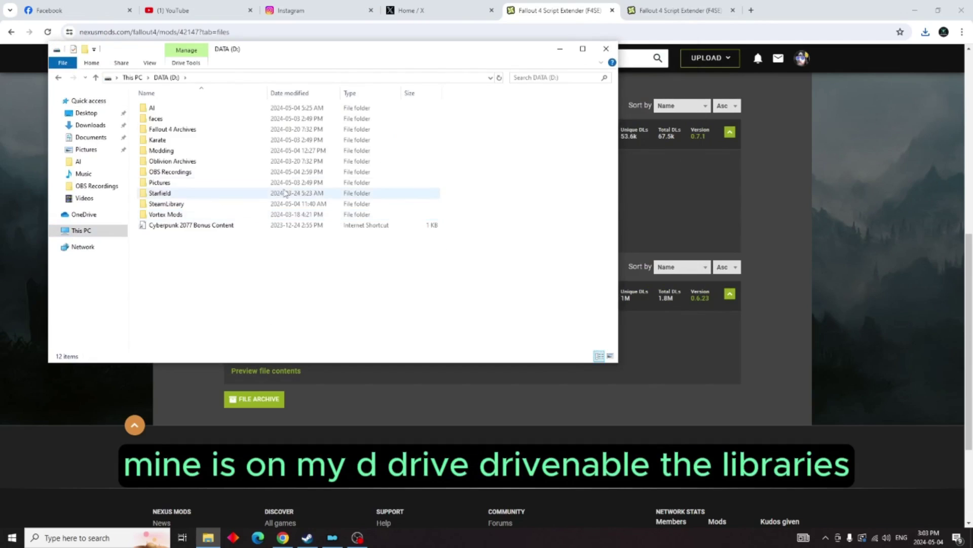
pyautogui.click(219, 208)
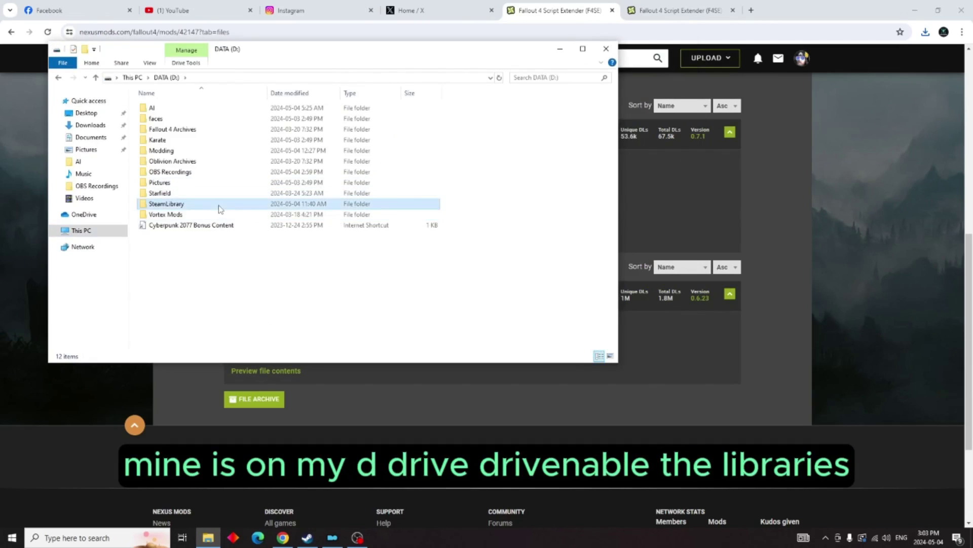
pyautogui.doubleClick(219, 209)
pyautogui.doubleClick(210, 113)
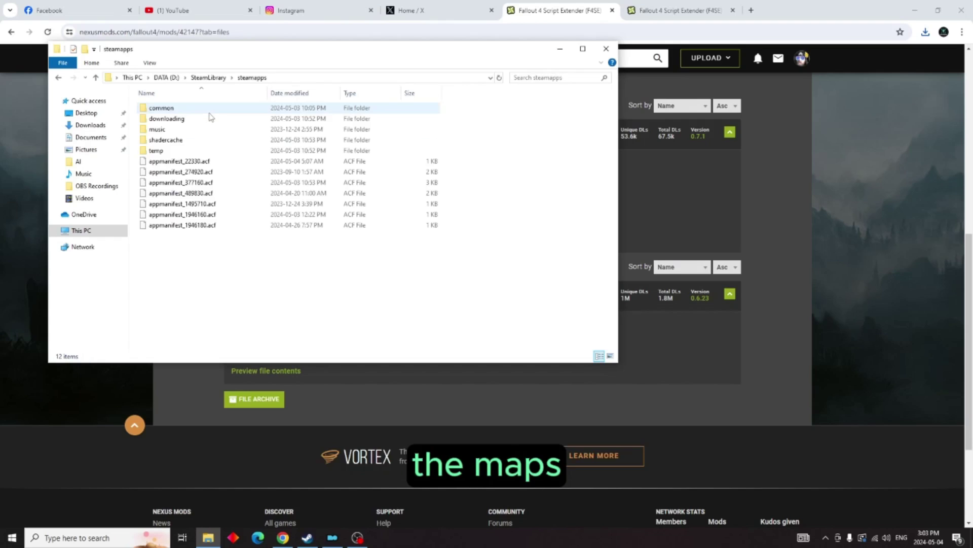
pyautogui.doubleClick(210, 113)
pyautogui.doubleClick(204, 120)
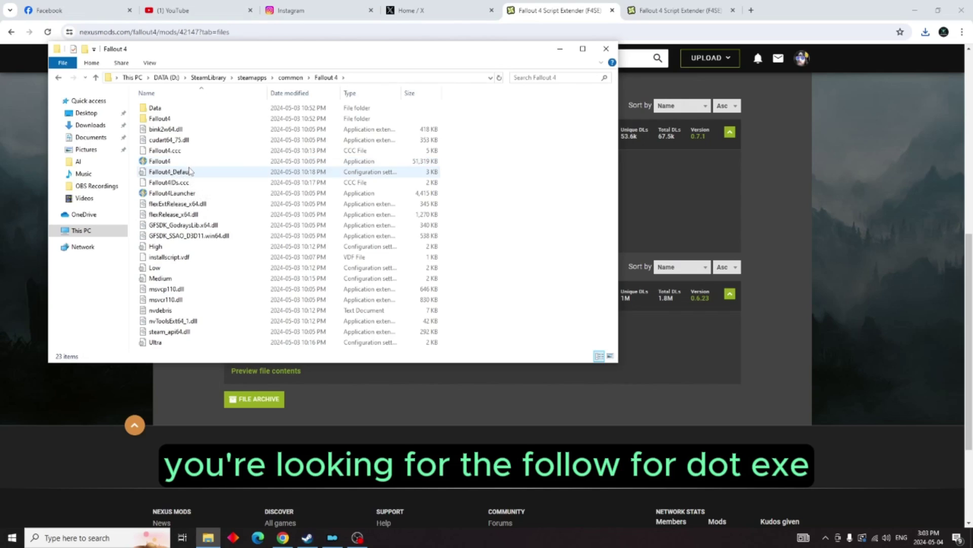
pyautogui.click(149, 63)
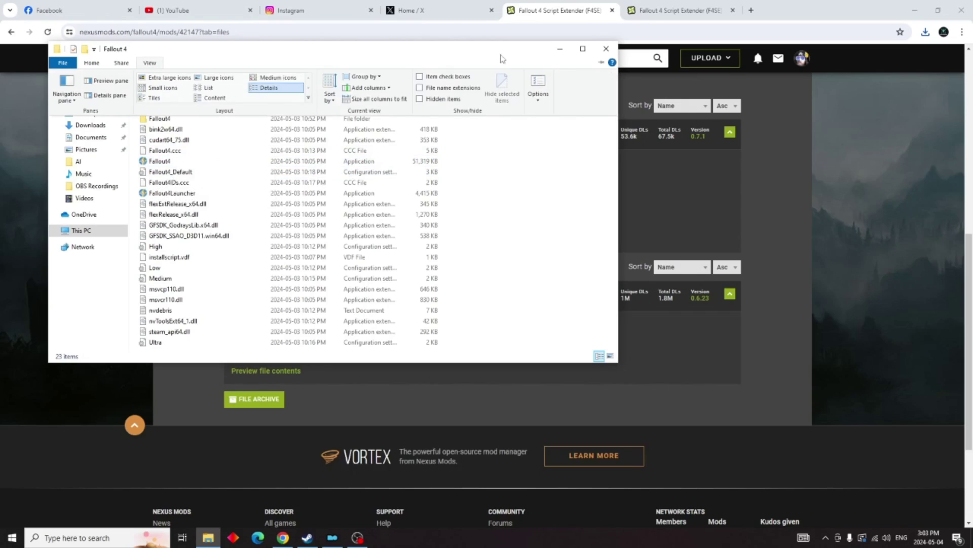
pyautogui.click(444, 89)
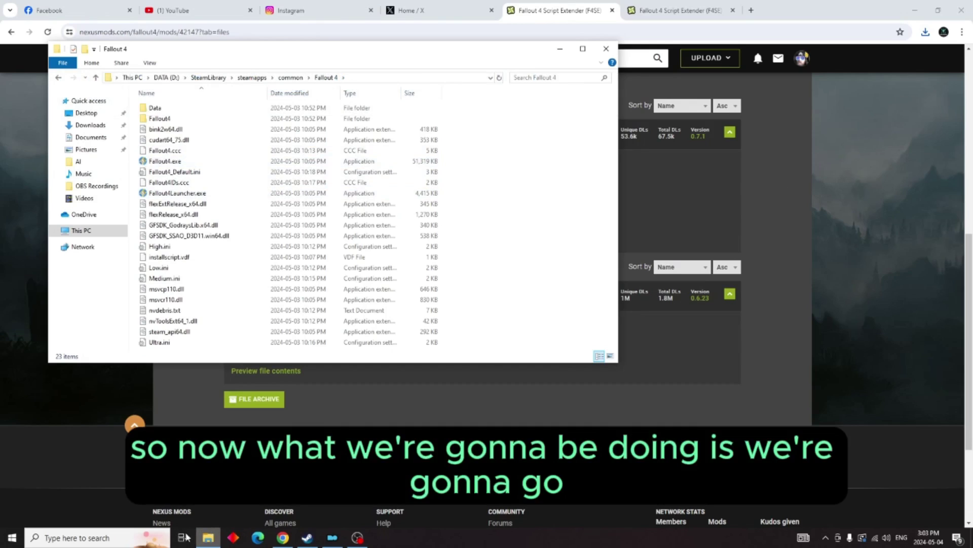
# Open the downloaded Fallout 4 Script Extender 0.6.23 archive from the browser's download history and enter its f4se_0_06_23 folder.
pyautogui.click(926, 33)
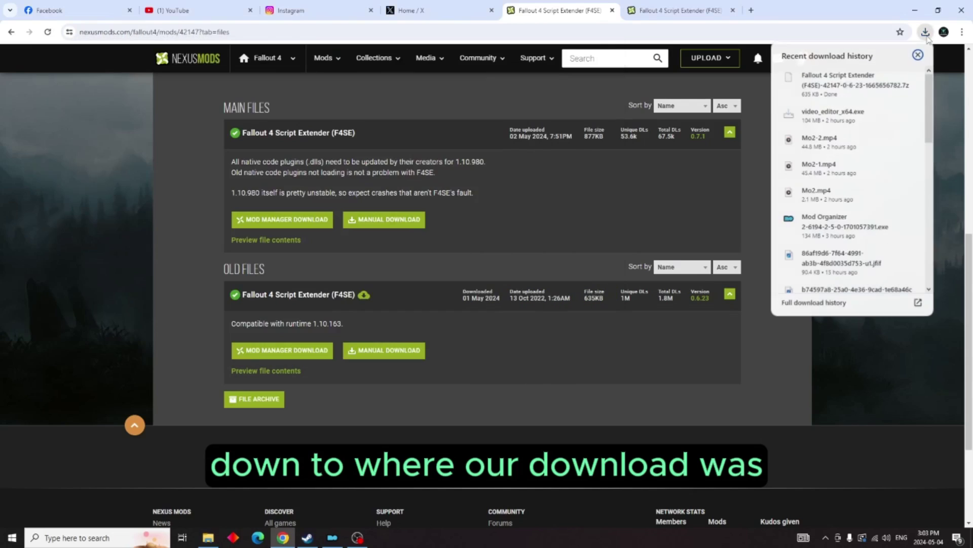
pyautogui.click(865, 81)
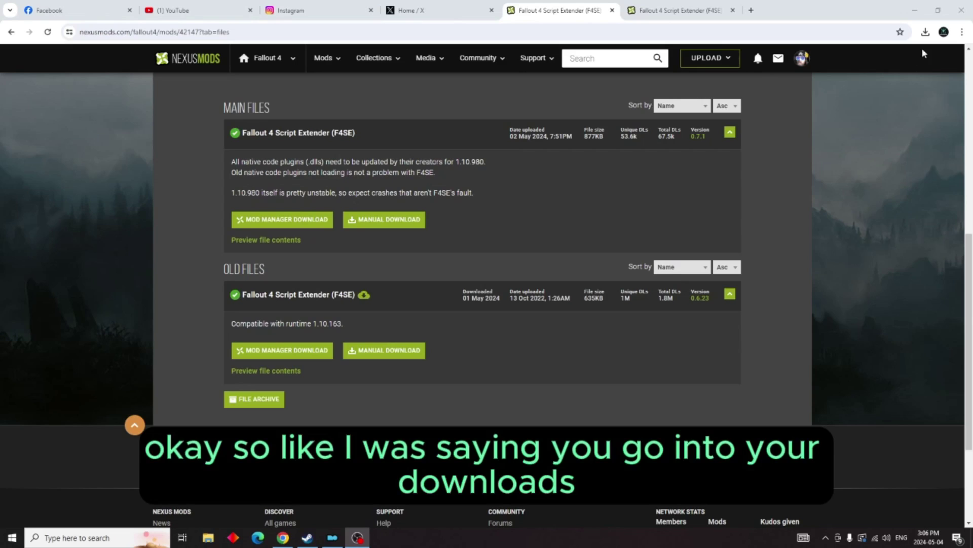
pyautogui.click(925, 31)
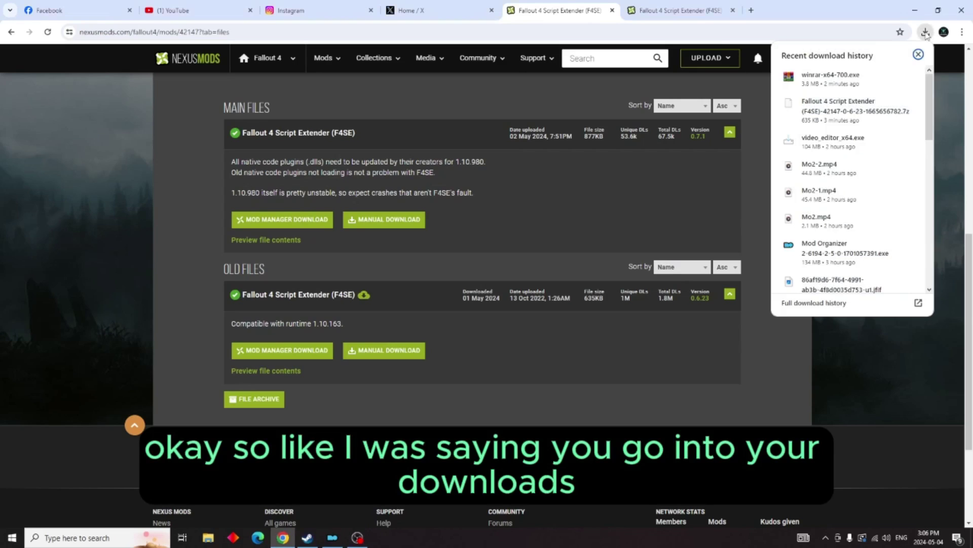
pyautogui.click(827, 112)
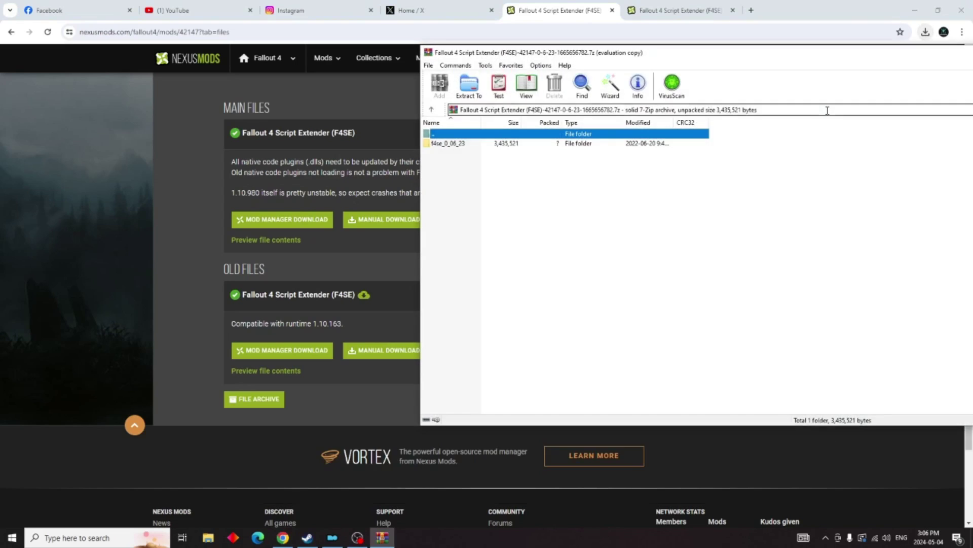
pyautogui.doubleClick(459, 144)
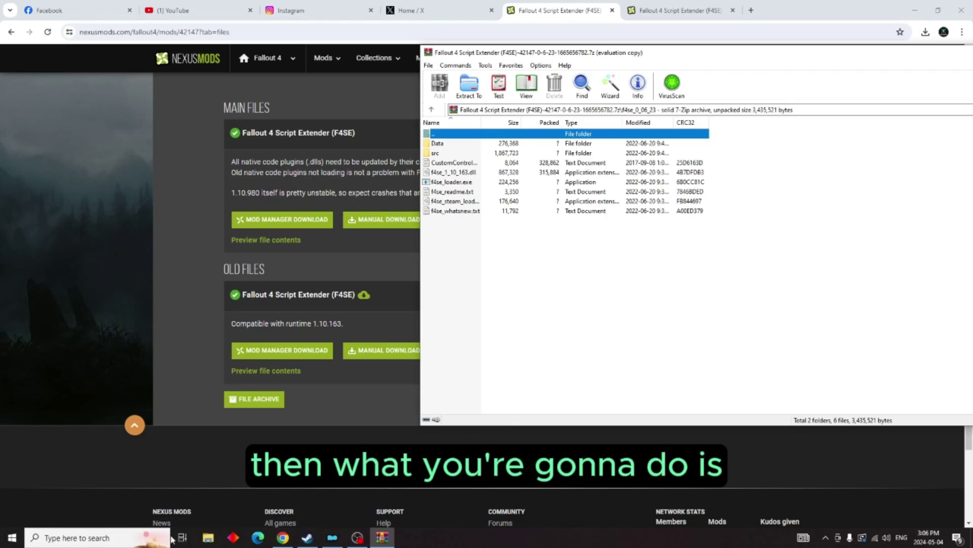
# Open D:\SteamLibrary\steamapps\common\Fallout 4 in a File Explorer window and place it beside the F4SE archive window.
pyautogui.click(208, 538)
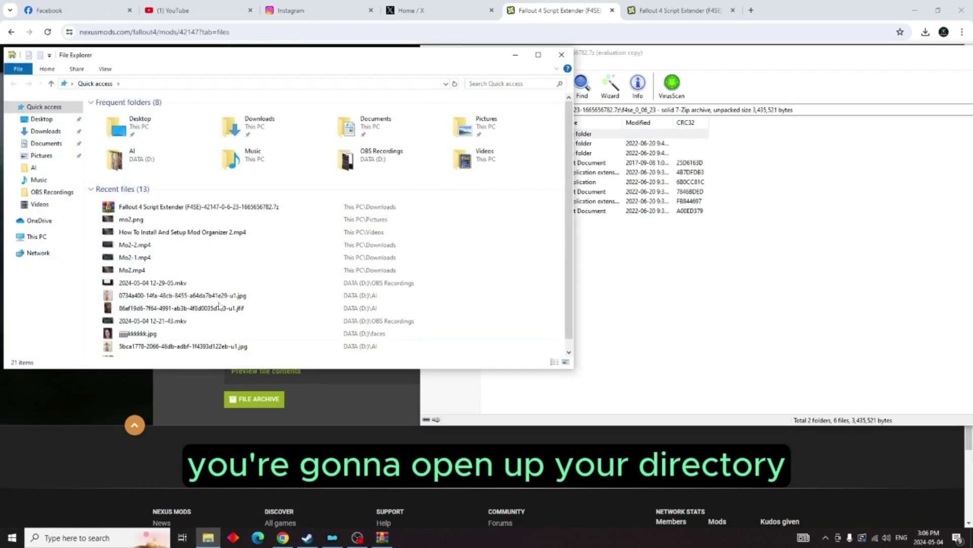
pyautogui.click(40, 237)
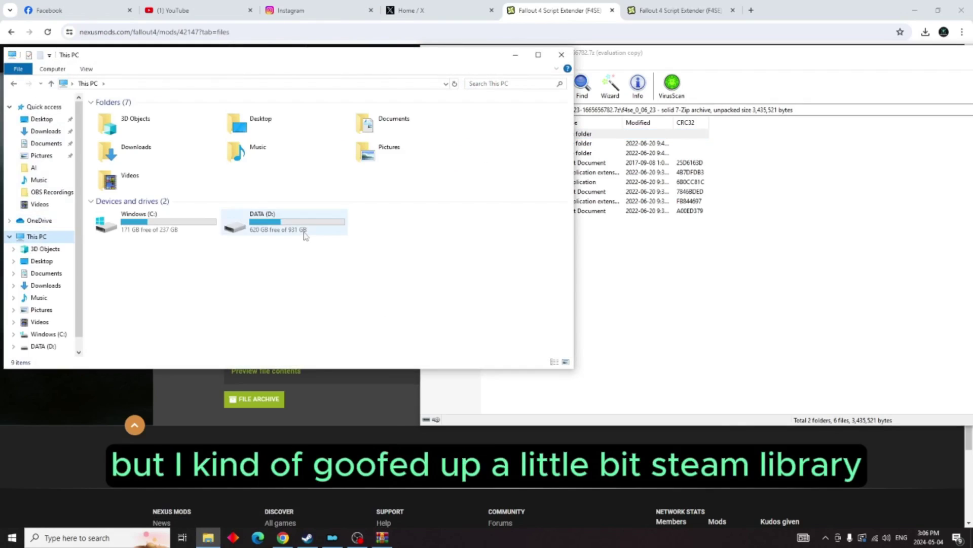
pyautogui.doubleClick(304, 230)
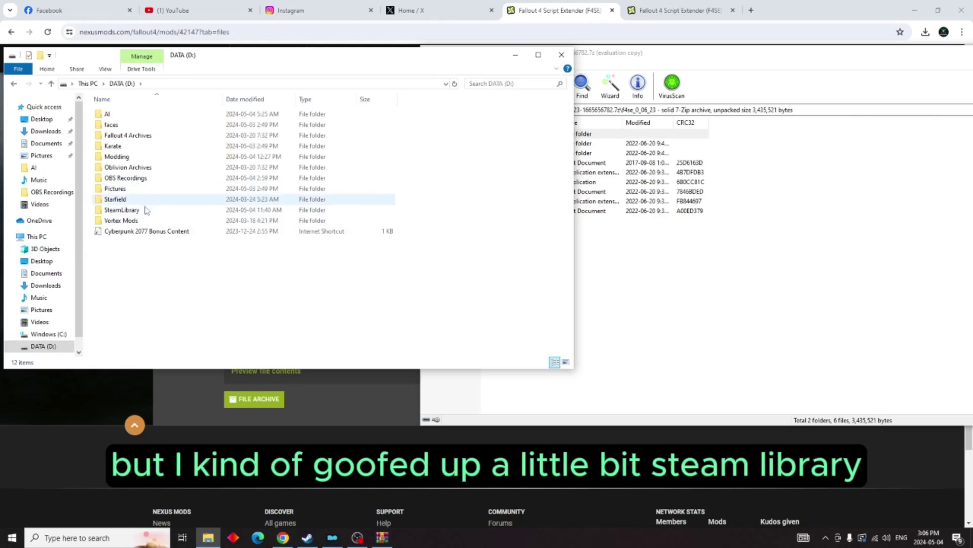
pyautogui.doubleClick(145, 212)
pyautogui.doubleClick(134, 115)
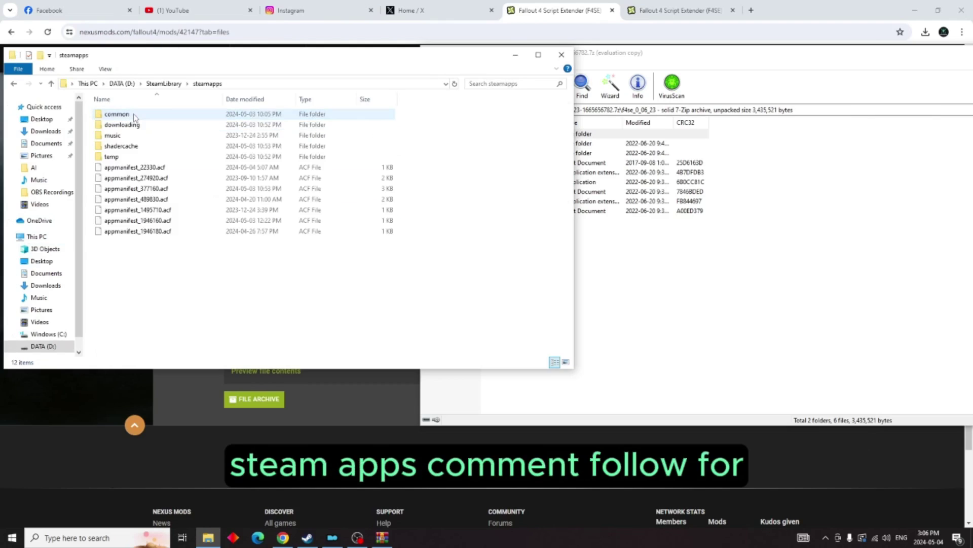
pyautogui.doubleClick(131, 115)
pyautogui.doubleClick(130, 126)
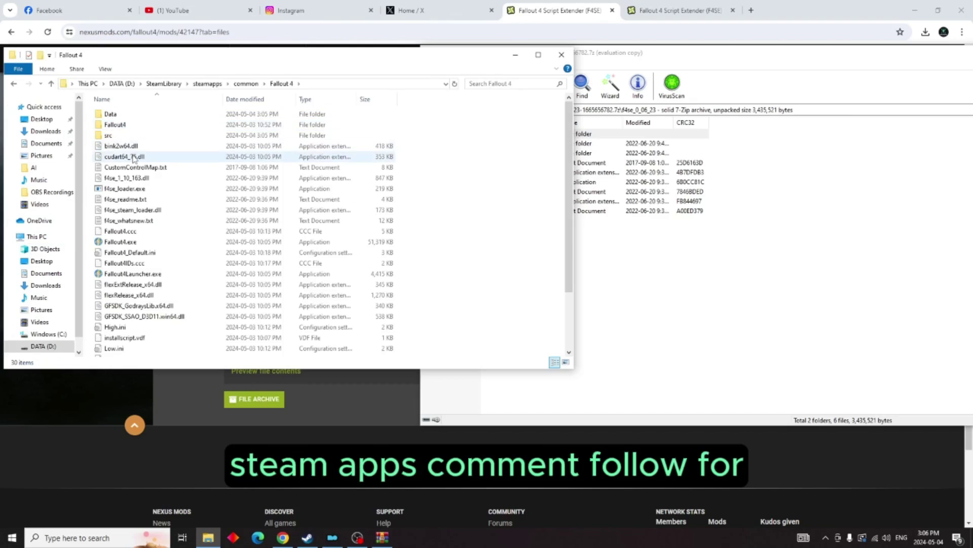
pyautogui.moveTo(477, 60); pyautogui.dragTo(429, 52)
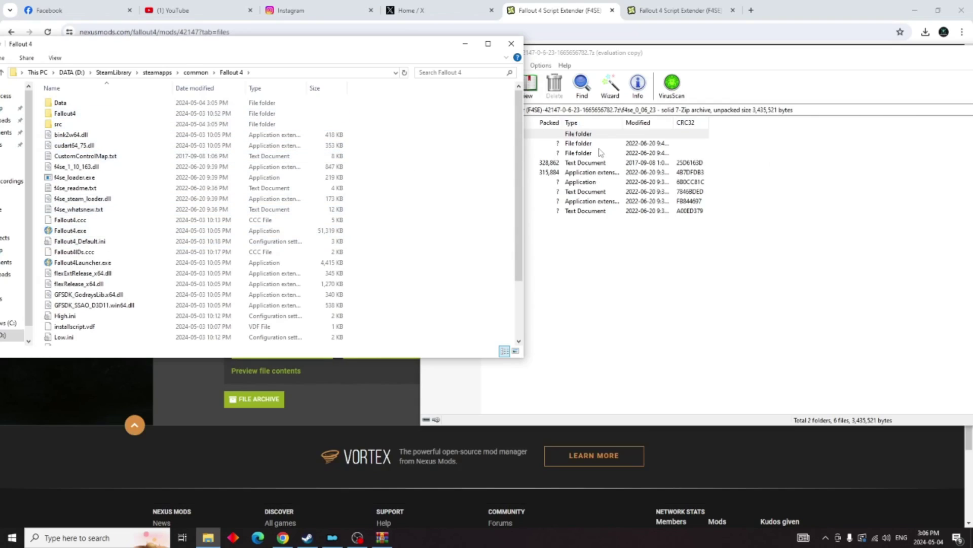
# Copy everything in the archive's f4se_0_06_23 folder into the Fallout 4 folder, replacing existing files, and close the archive.
pyautogui.click(605, 258)
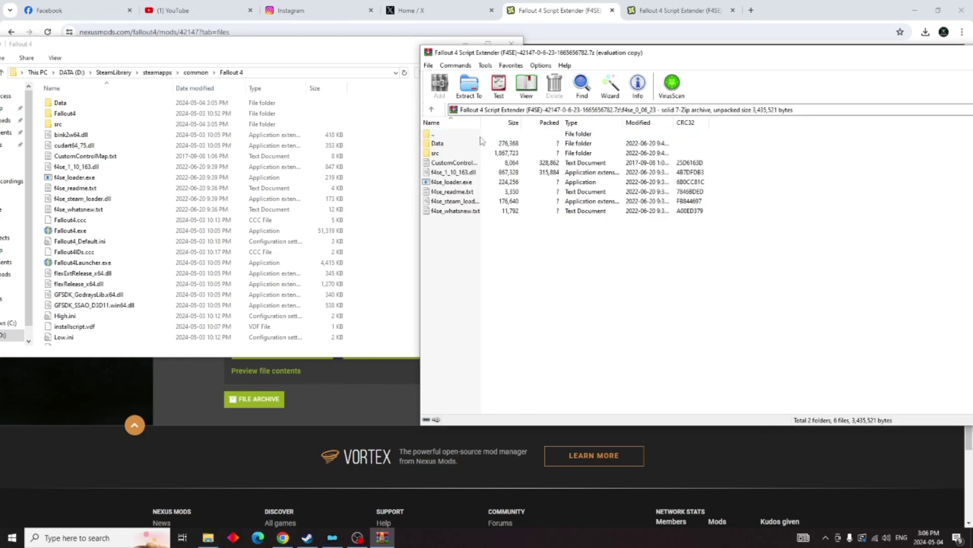
pyautogui.click(436, 145)
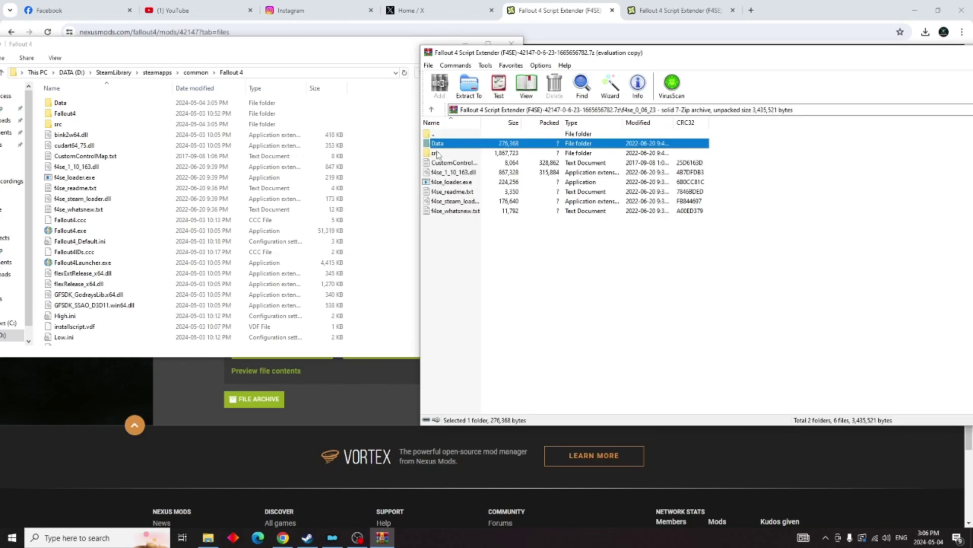
pyautogui.moveTo(438, 159); pyautogui.dragTo(385, 251)
pyautogui.keyDown('ctrl'); pyautogui.click(479, 211); pyautogui.keyUp('ctrl')
pyautogui.keyDown('ctrl'); pyautogui.click(471, 204); pyautogui.keyUp('ctrl')
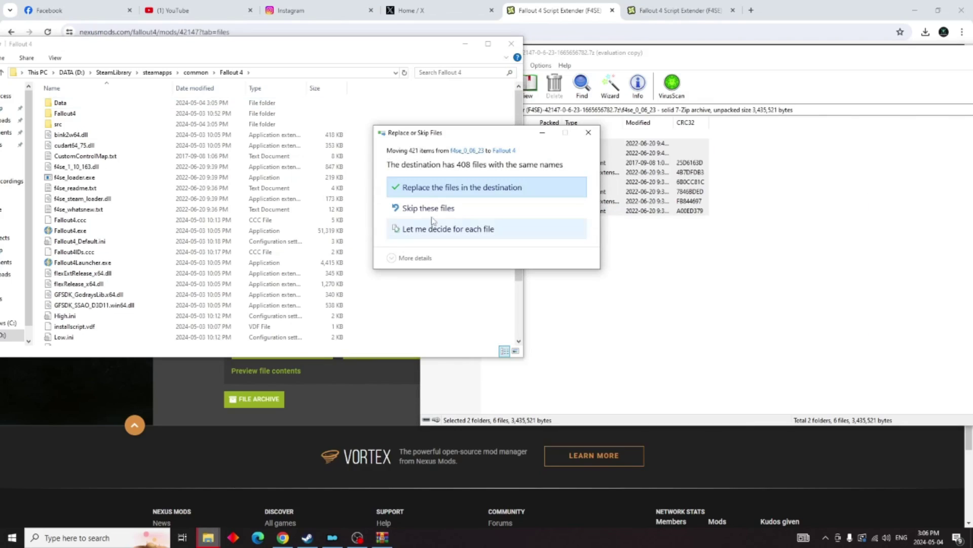
pyautogui.click(476, 190)
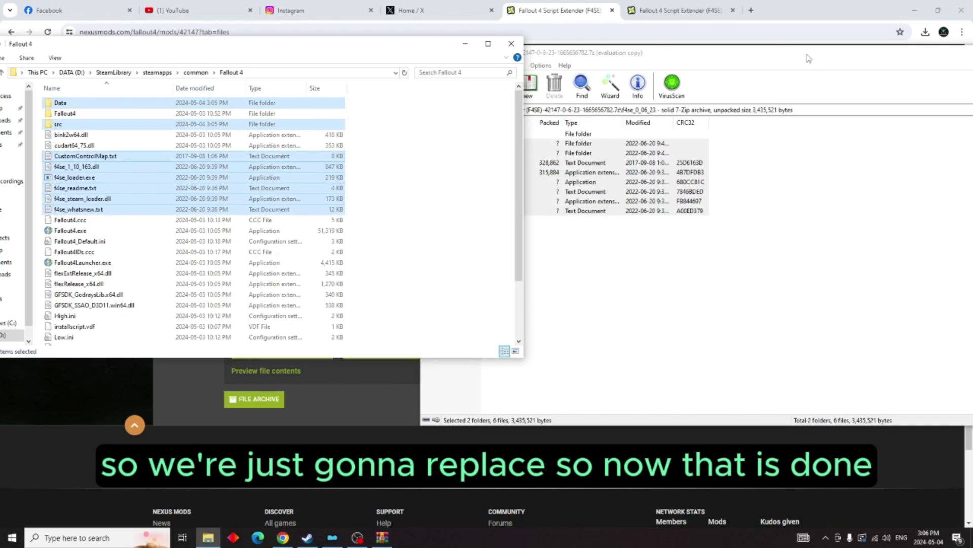
pyautogui.click(955, 51)
# Return to the Fallout 4 Downgrader page in the browser, manually download FO4Down.zip, and close the download dialog.
pyautogui.click(570, 13)
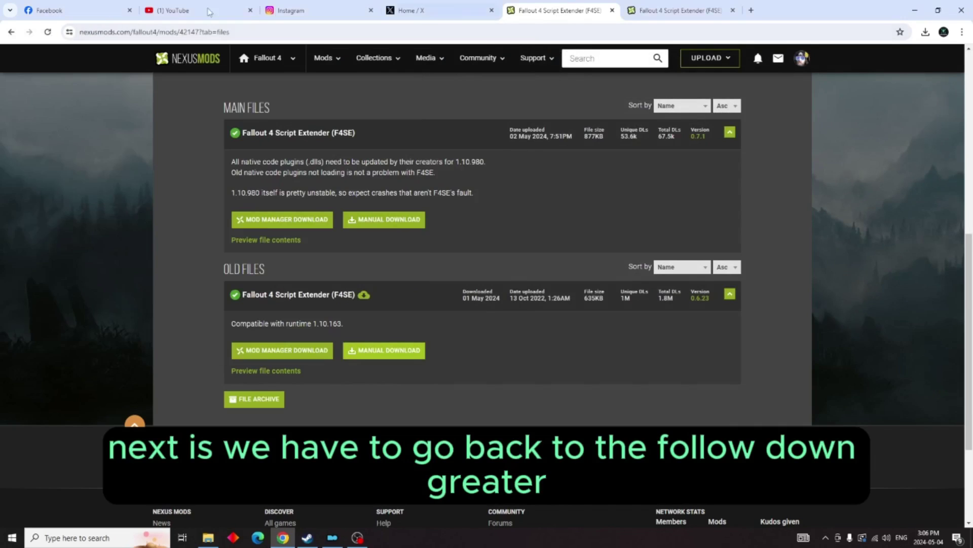
pyautogui.click(11, 32)
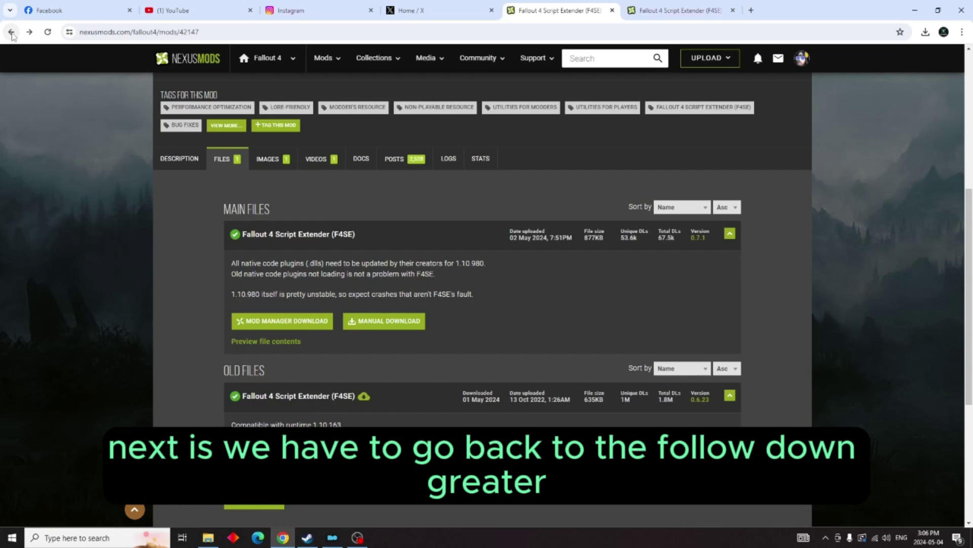
pyautogui.click(11, 32)
pyautogui.scroll(4, 400, 259)
pyautogui.scroll(8, 400, 259)
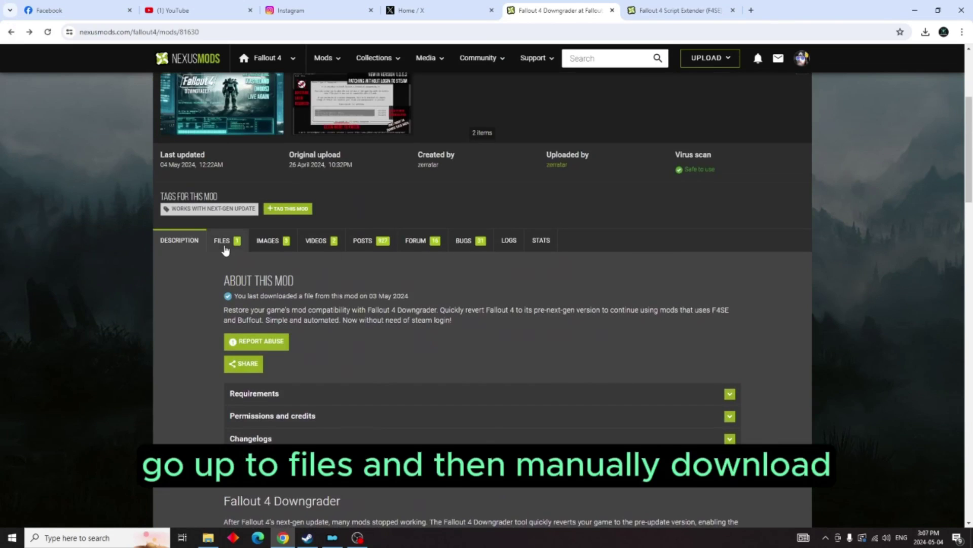
pyautogui.click(225, 242)
pyautogui.scroll(-2, 226, 252)
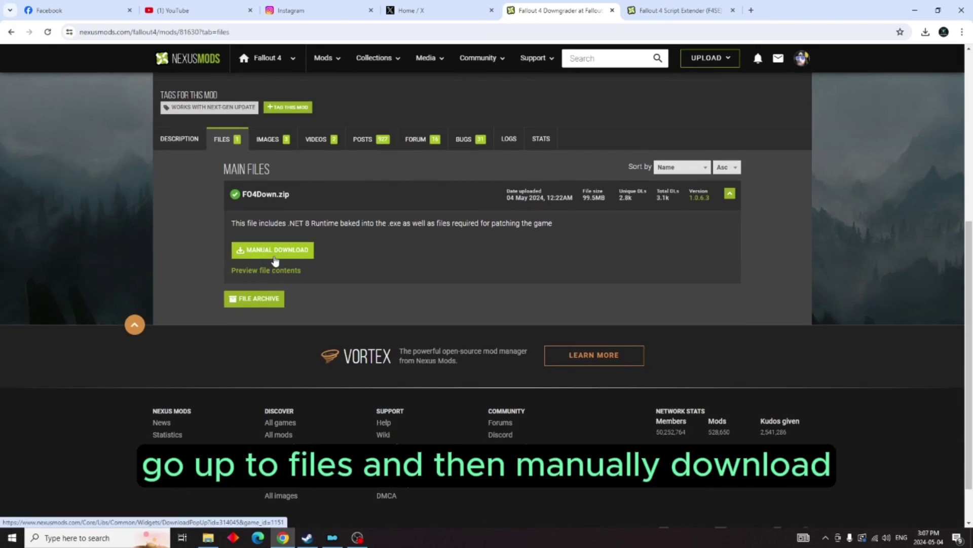
pyautogui.click(275, 257)
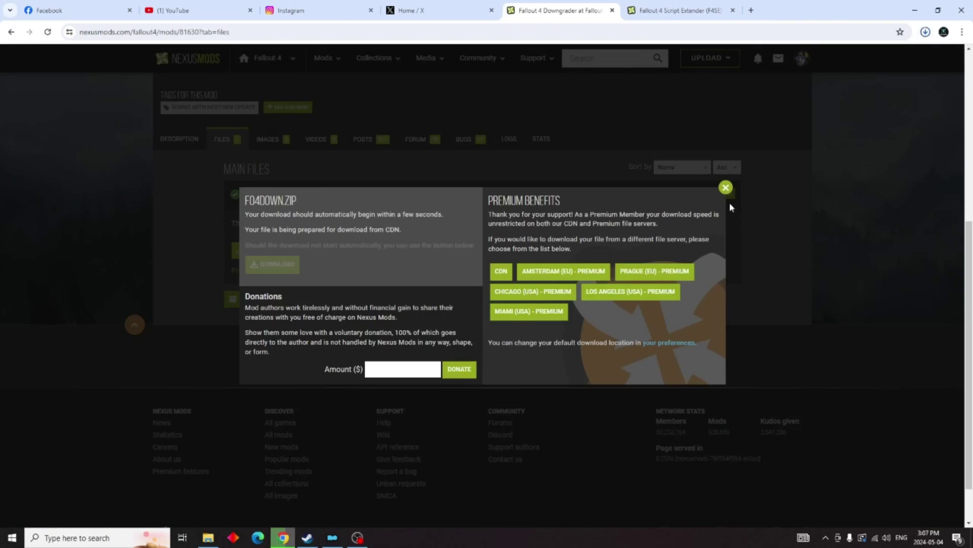
pyautogui.click(727, 189)
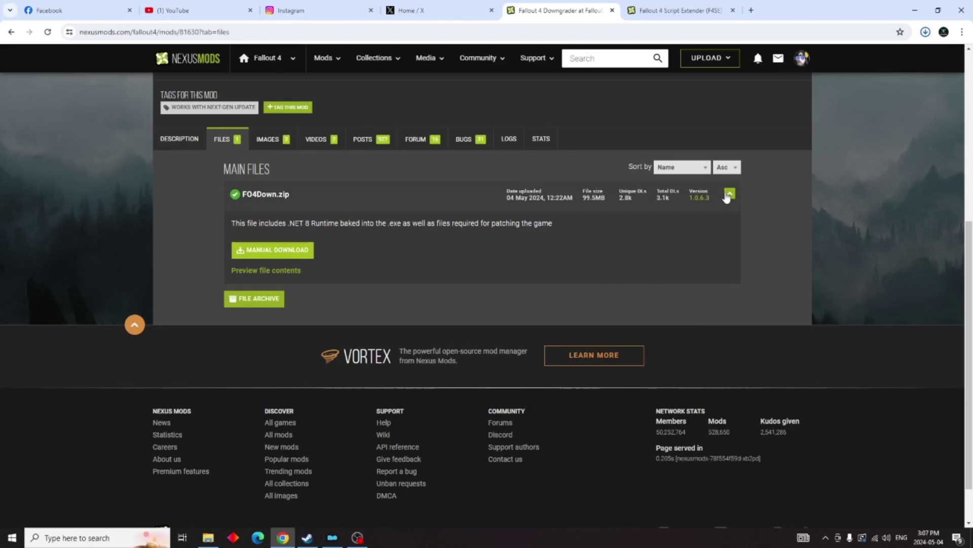
# Open the downloaded FO4Down archive and arrange its window beside the Fallout 4 game folder.
pyautogui.click(209, 538)
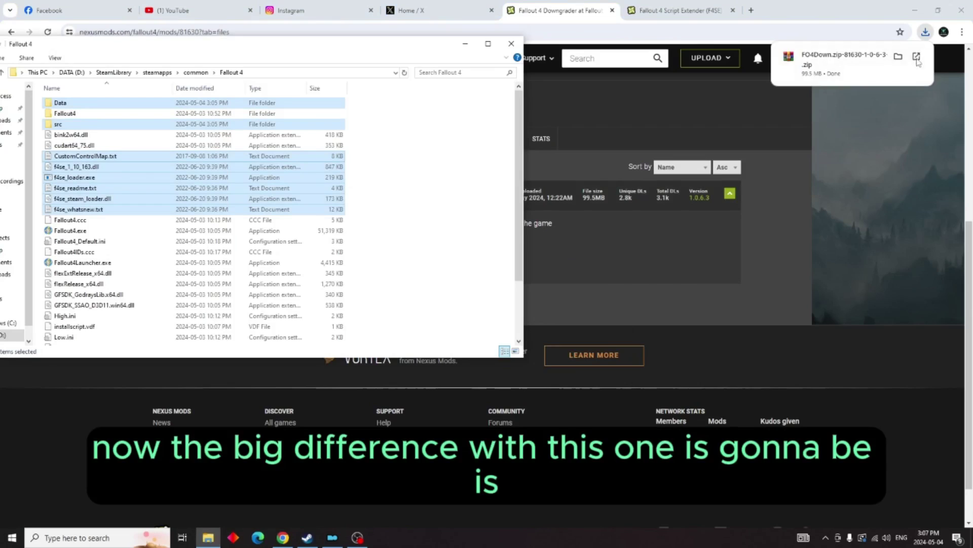
pyautogui.click(918, 59)
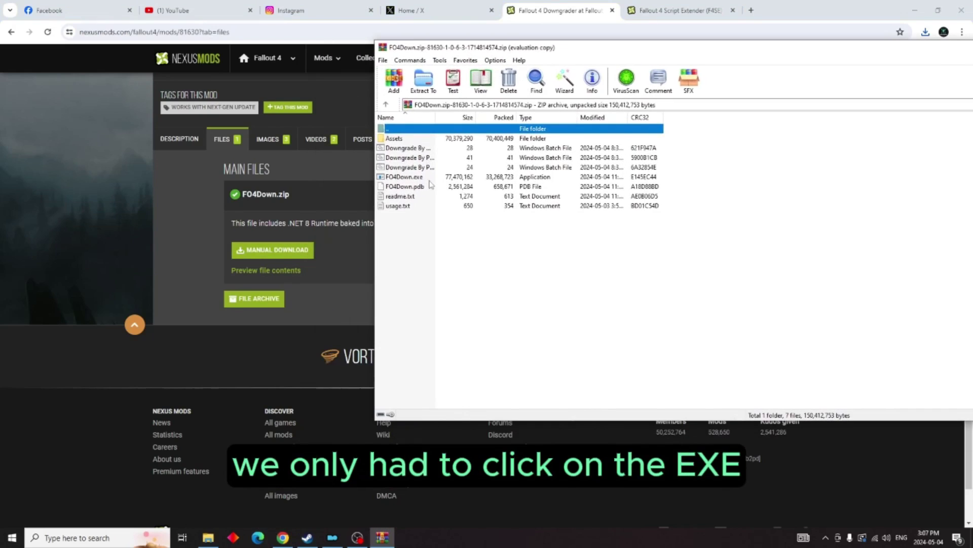
pyautogui.click(208, 537)
pyautogui.moveTo(726, 60); pyautogui.dragTo(786, 52)
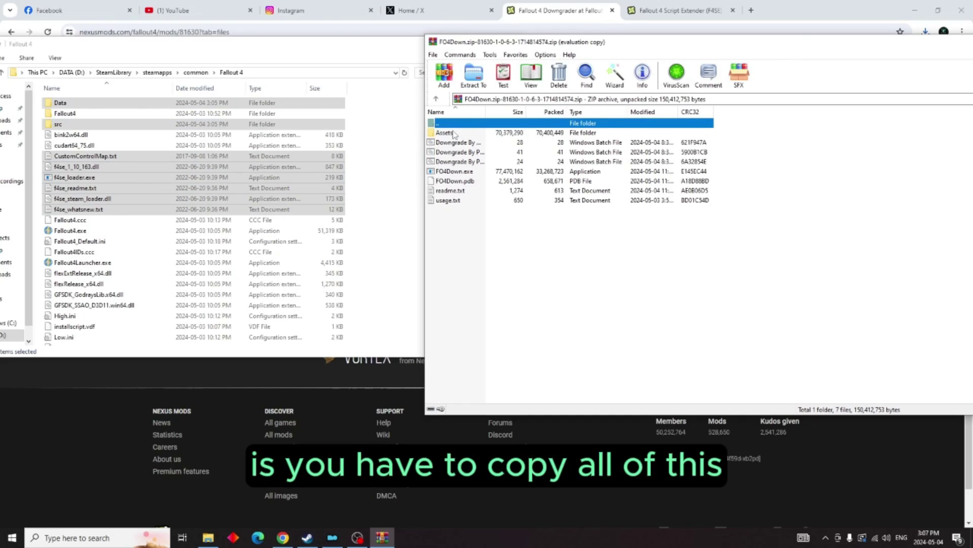
# Copy all contents of the FO4Down archive, including the Assets folder, into the Fallout 4 game folder and close the archive.
pyautogui.hotkey('shift', 'Down')
pyautogui.hotkey('shift', 'Down')
pyautogui.hotkey('shift', 'Down')
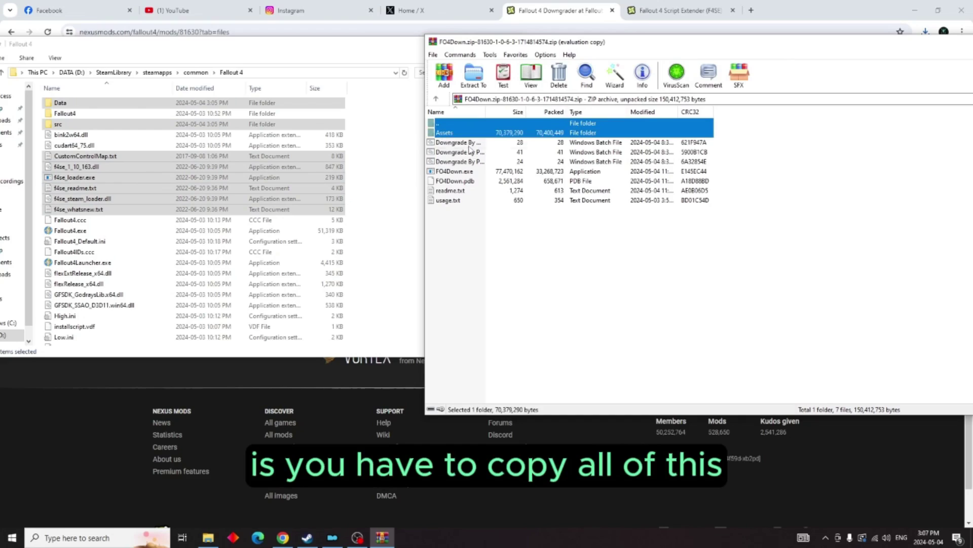
pyautogui.moveTo(471, 164); pyautogui.dragTo(458, 208)
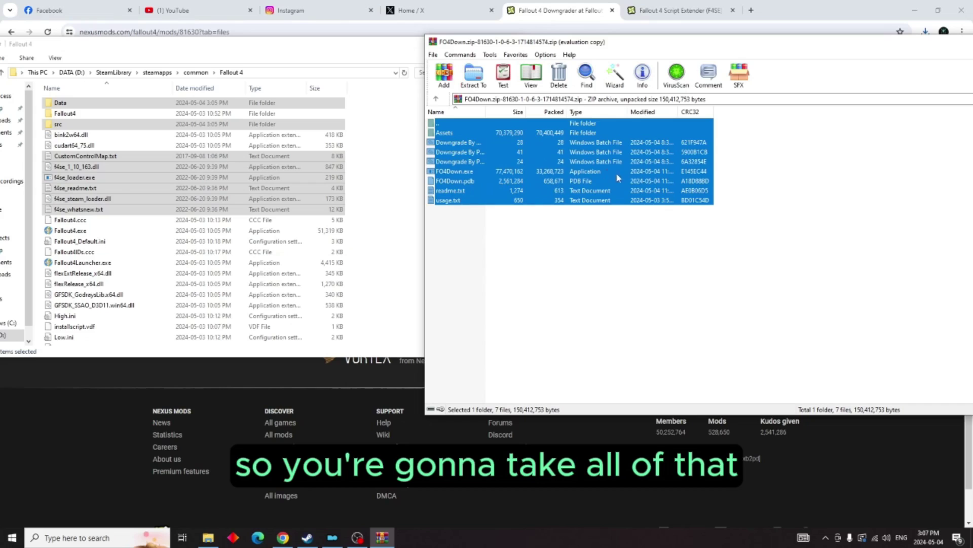
pyautogui.moveTo(612, 173); pyautogui.dragTo(396, 221)
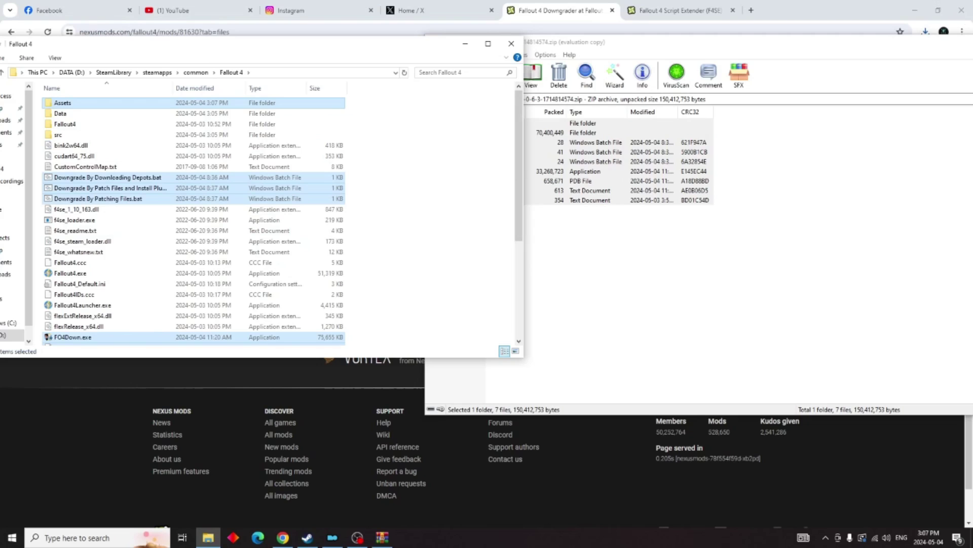
pyautogui.click(961, 42)
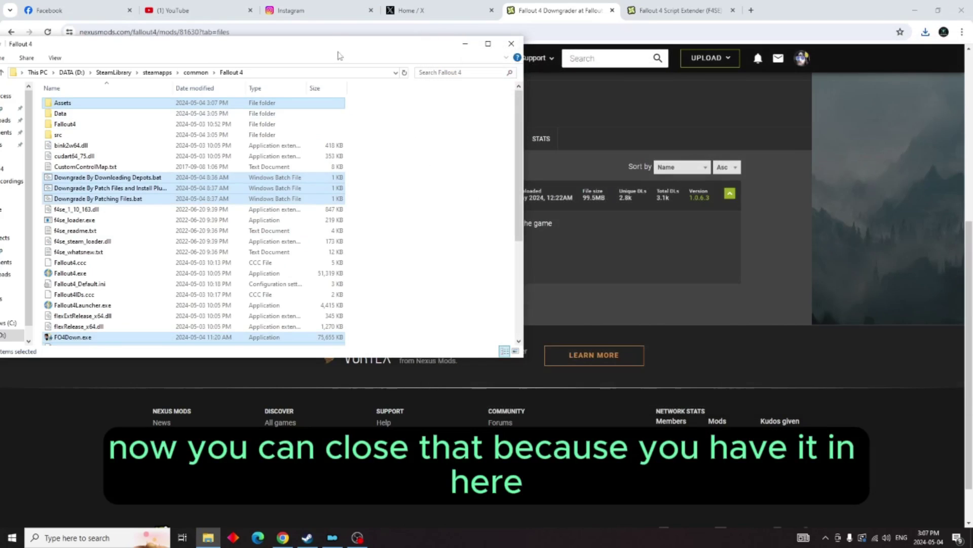
# Run FO4Down.exe from the Fallout 4 folder, allowing it through SmartScreen, to downgrade the game, and close the downgrader when patching is done.
pyautogui.moveTo(318, 52); pyautogui.dragTo(578, 45)
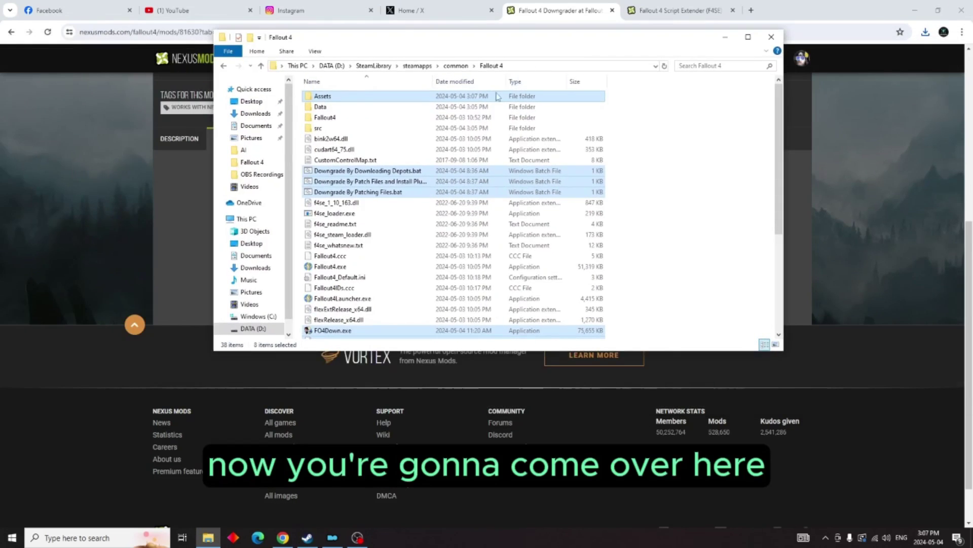
pyautogui.doubleClick(342, 332)
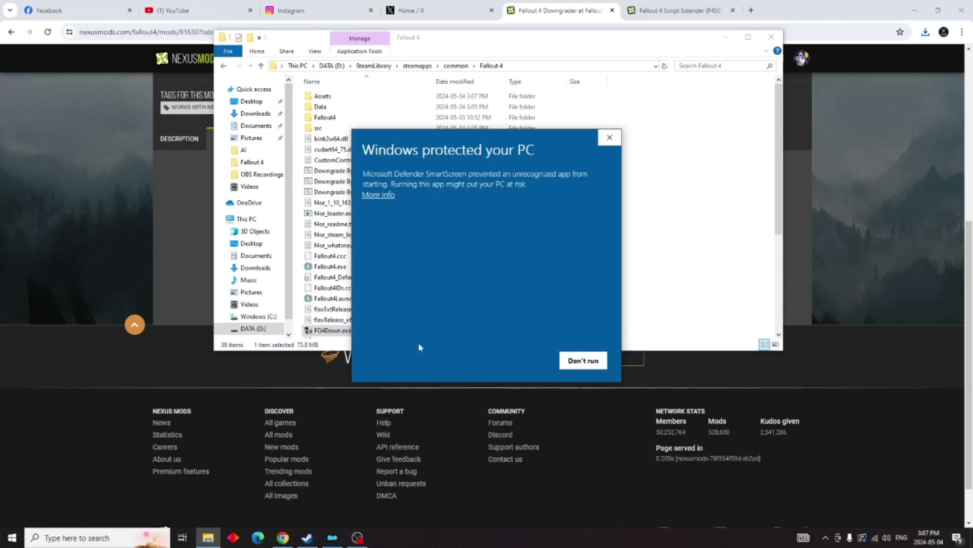
pyautogui.click(379, 195)
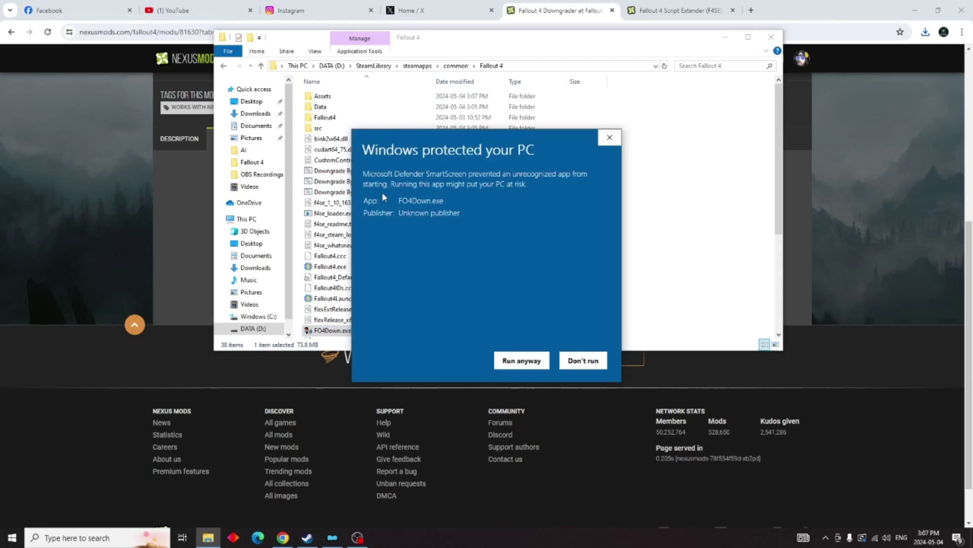
pyautogui.click(523, 360)
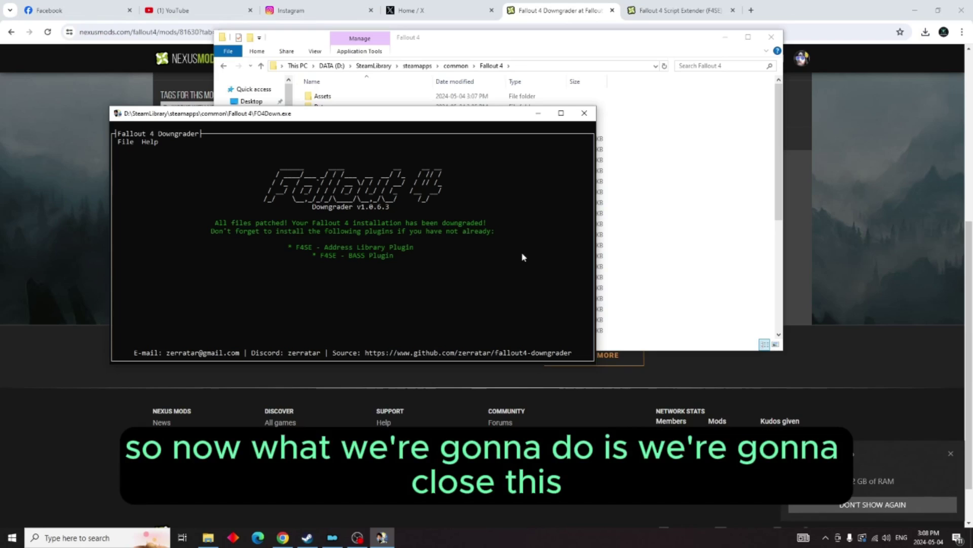
pyautogui.click(588, 116)
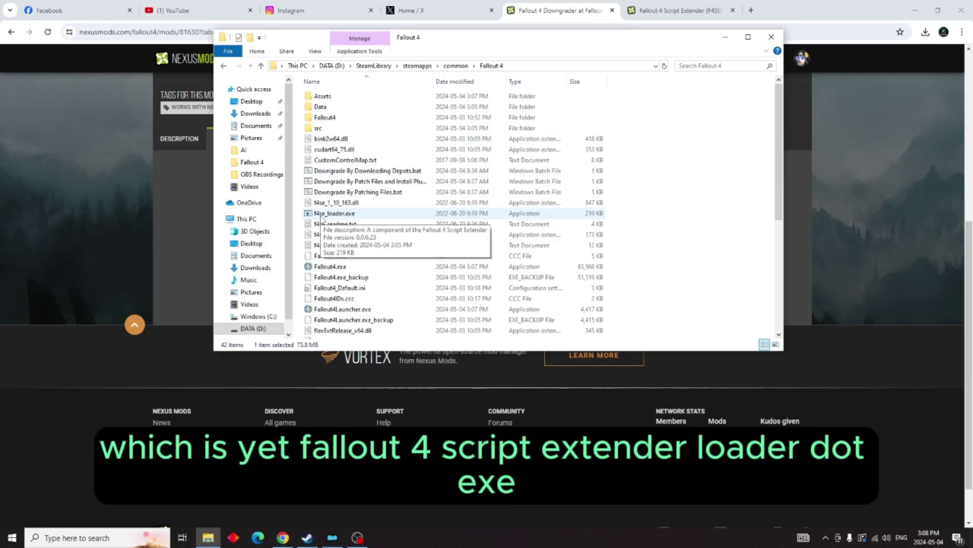
# Launch f4se_loader.exe from the Fallout 4 folder to test the downgraded game.
pyautogui.doubleClick(321, 213)
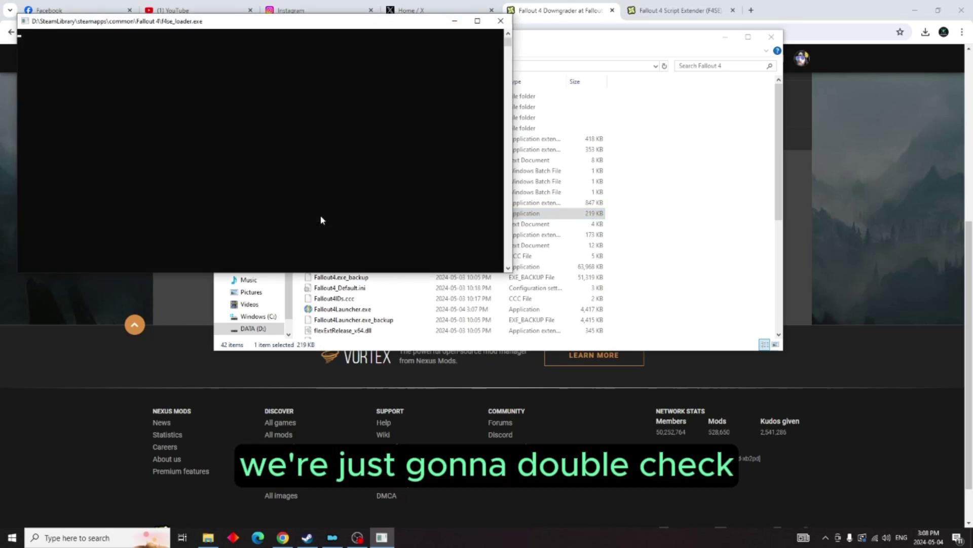